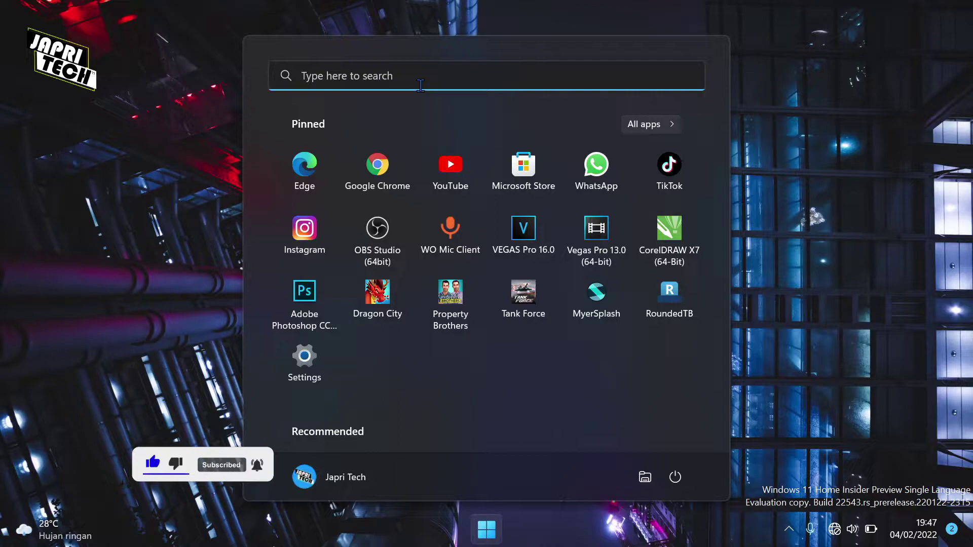
- Open Device Manager and expand the Network adapters category
{"action": "type", "text": "device Manager"}
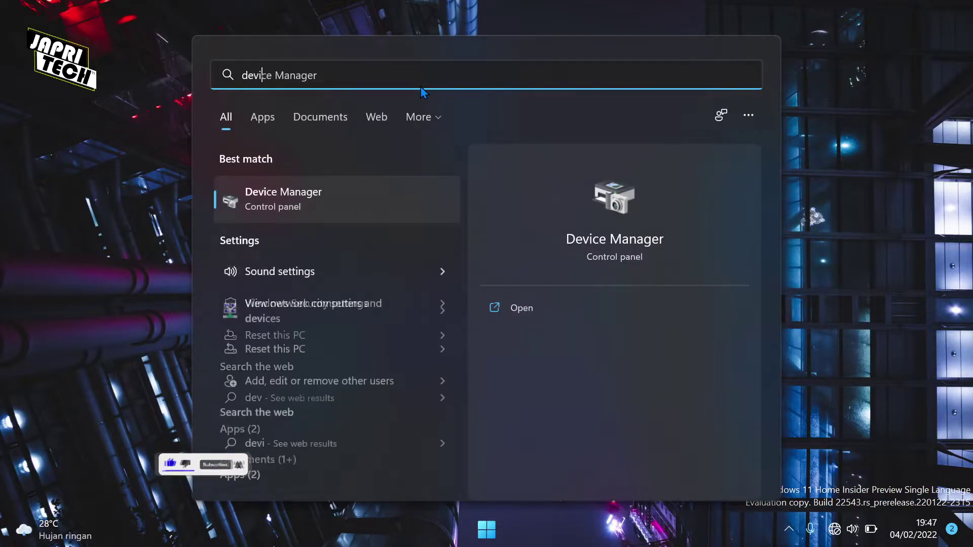
{"action": "left_click", "coordinate": [324, 196]}
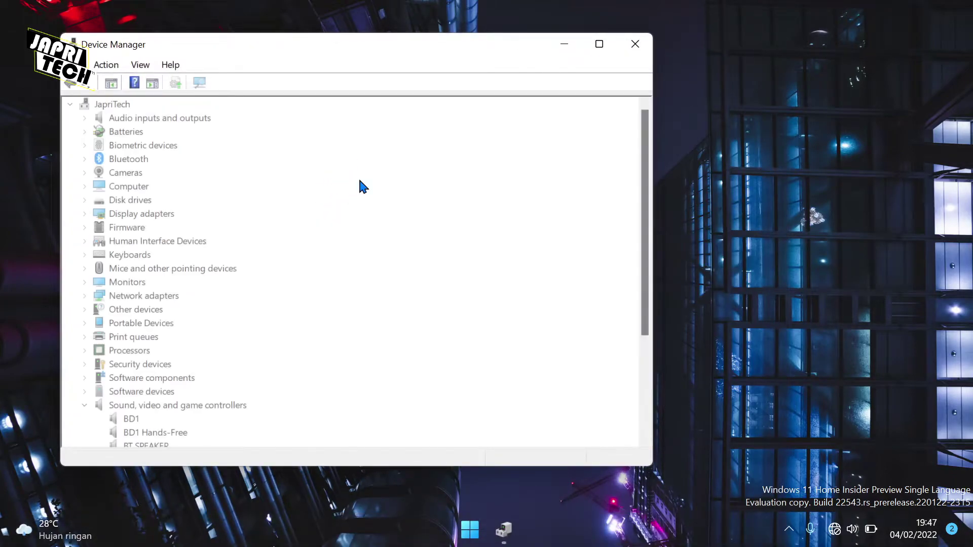
{"action": "left_click_drag", "start_coordinate": [336, 42], "coordinate": [504, 32]}
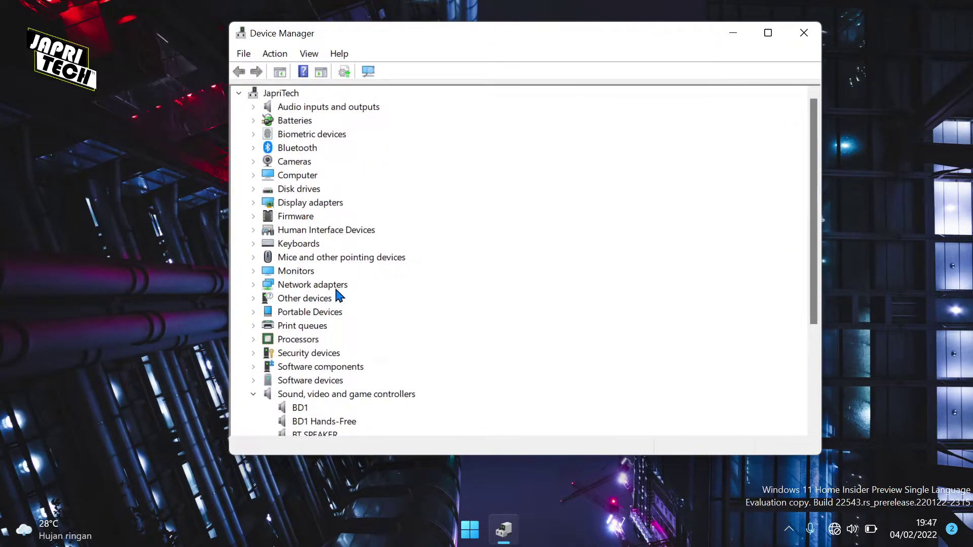
{"action": "left_click", "coordinate": [295, 288]}
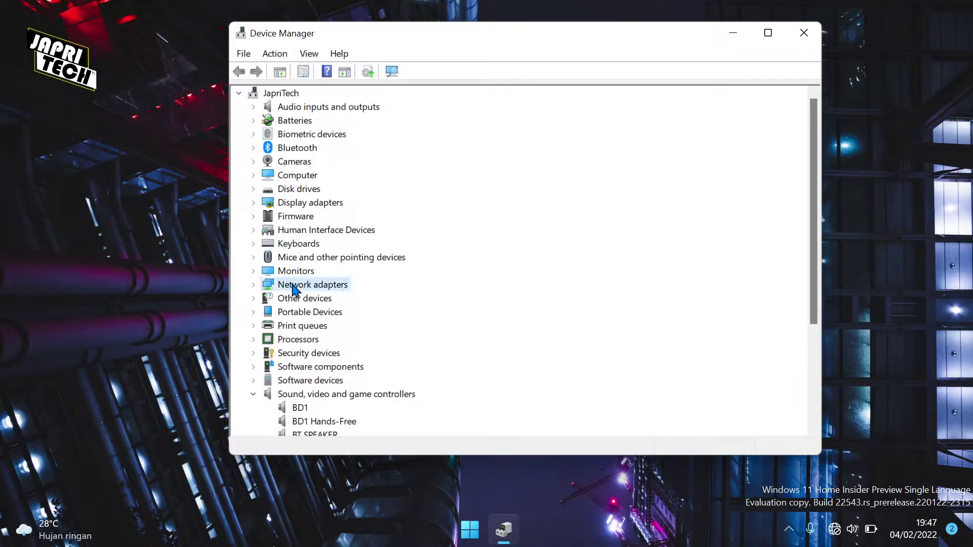
{"action": "left_click", "coordinate": [256, 285]}
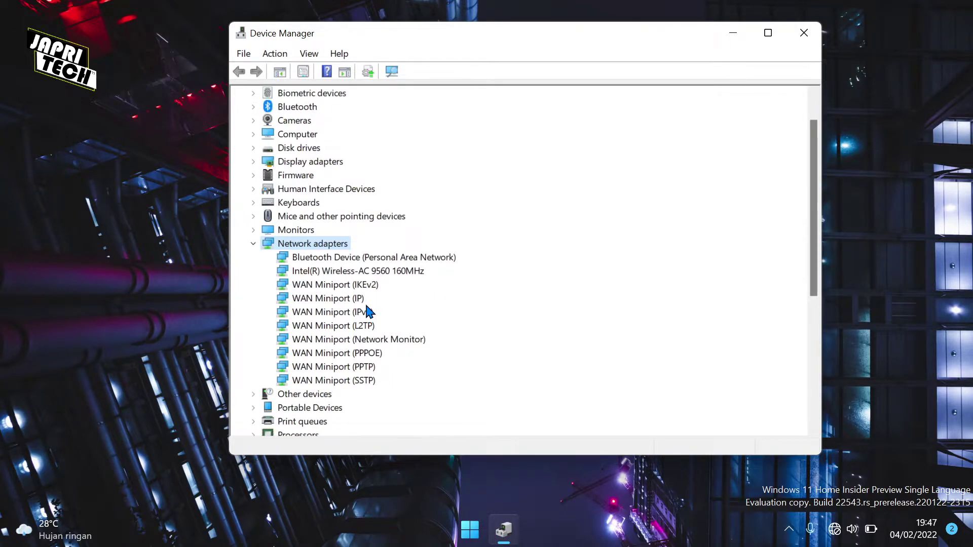
- Start a manual driver update for the Intel(R) Wireless-AC 9560 160MHz adapter, choosing from the list of available drivers on the computer
{"action": "left_click", "coordinate": [323, 273]}
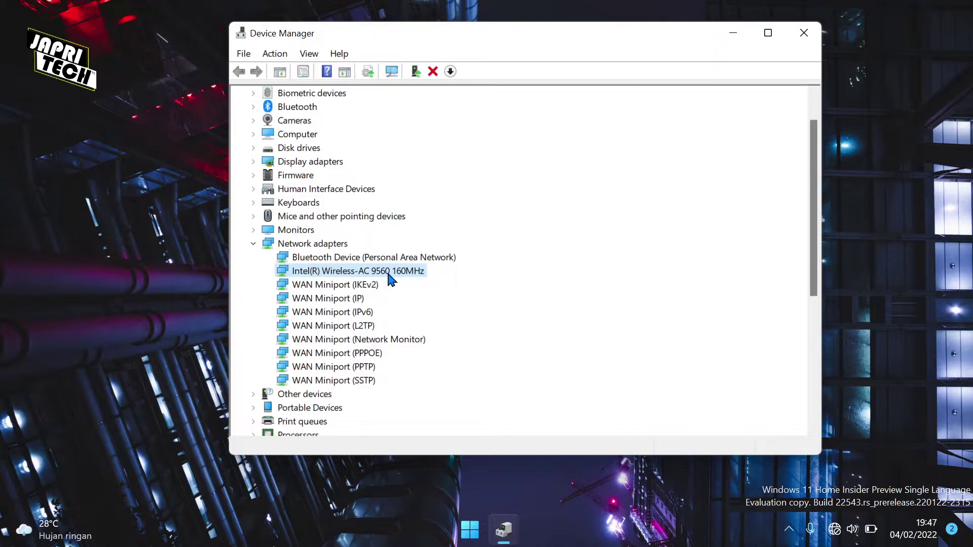
{"action": "right_click", "coordinate": [389, 278]}
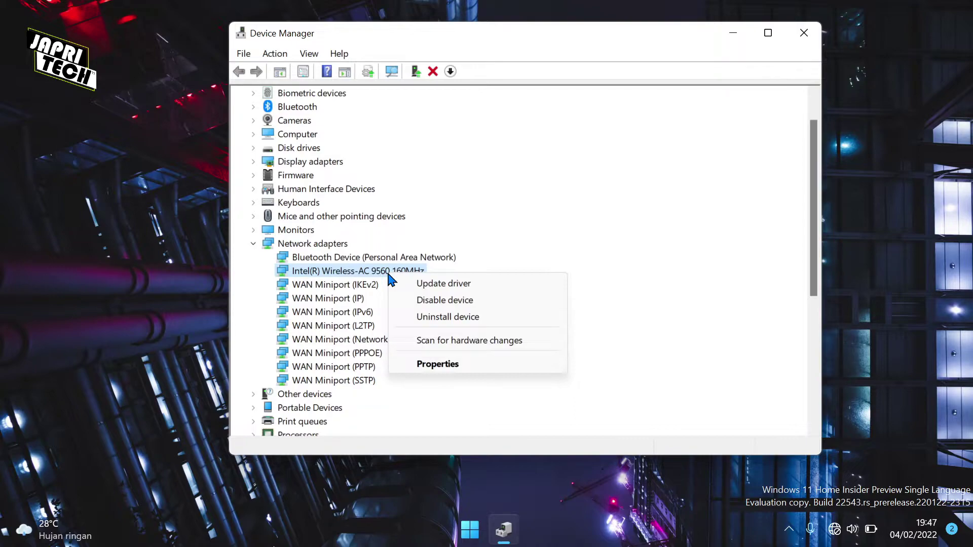
{"action": "left_click", "coordinate": [457, 284]}
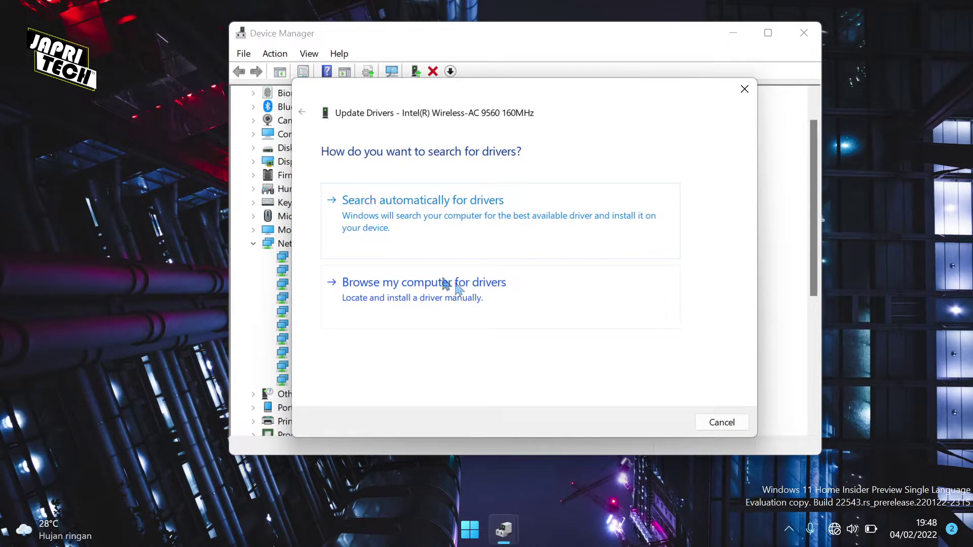
{"action": "left_click_drag", "start_coordinate": [501, 97], "coordinate": [509, 74]}
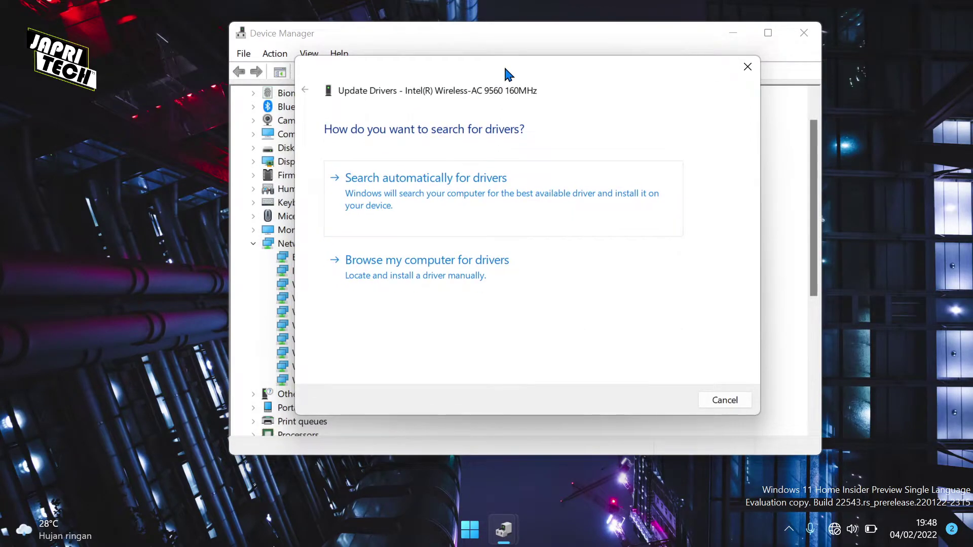
{"action": "left_click", "coordinate": [471, 266]}
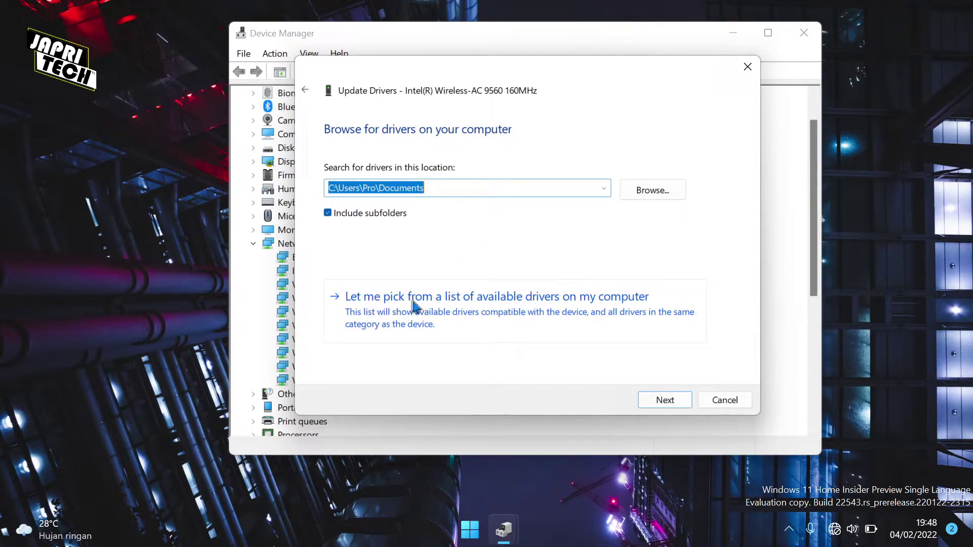
{"action": "left_click", "coordinate": [524, 314]}
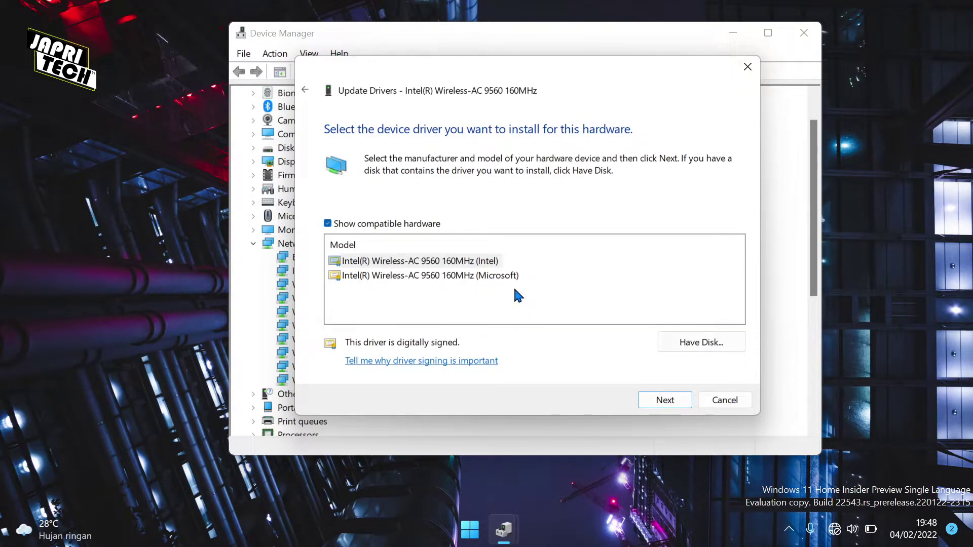
- Install the Intel(R) Wireless-AC 9560 160MHz (Intel) driver and close the update wizard
{"action": "left_click", "coordinate": [396, 261]}
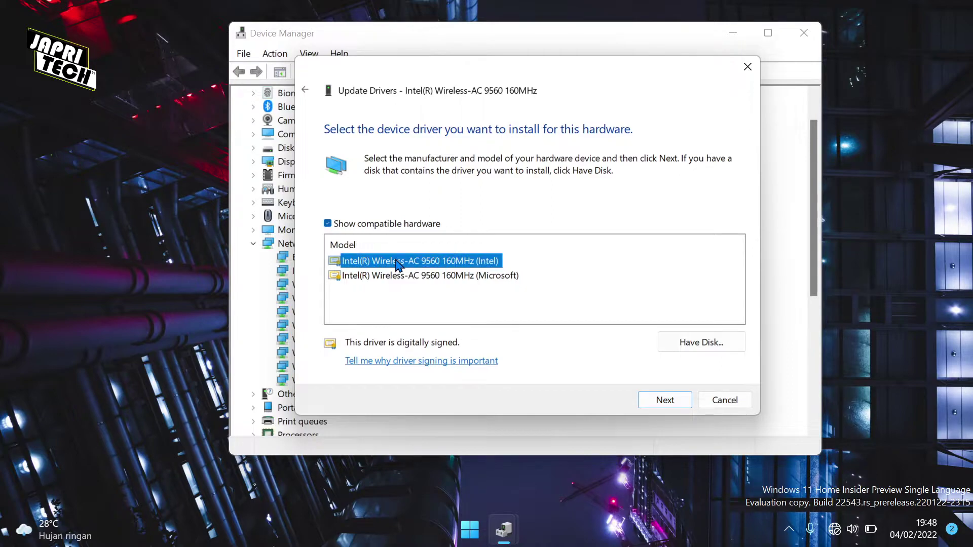
{"action": "left_click", "coordinate": [458, 280]}
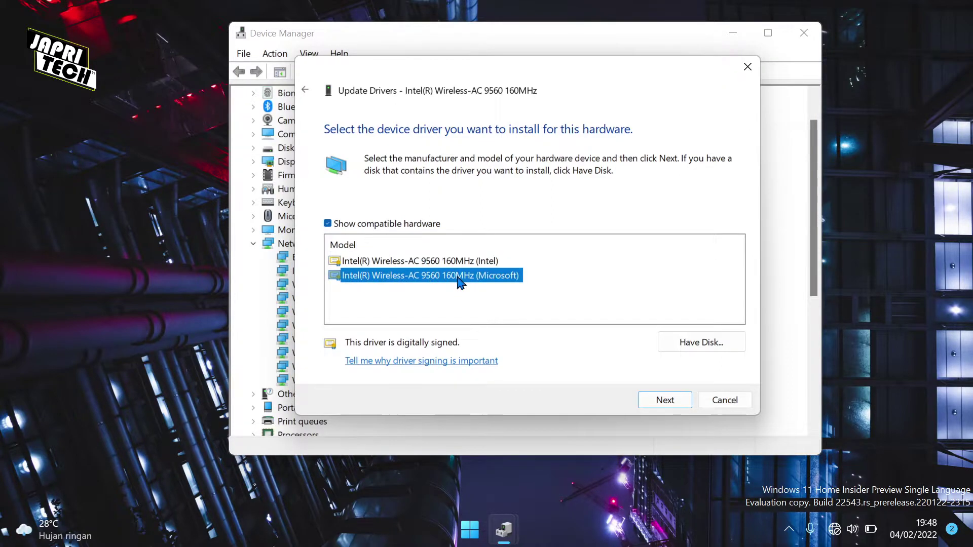
{"action": "left_click", "coordinate": [456, 262]}
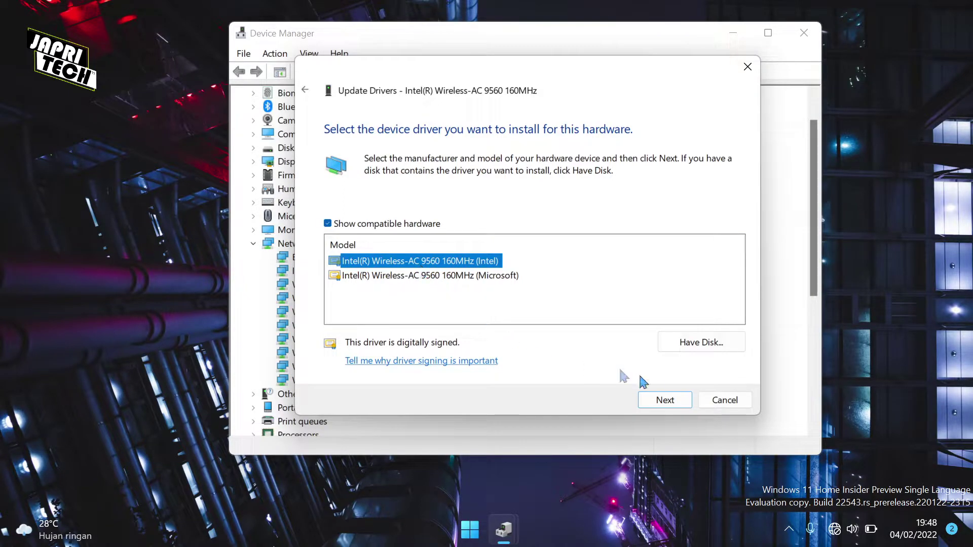
{"action": "left_click", "coordinate": [658, 400]}
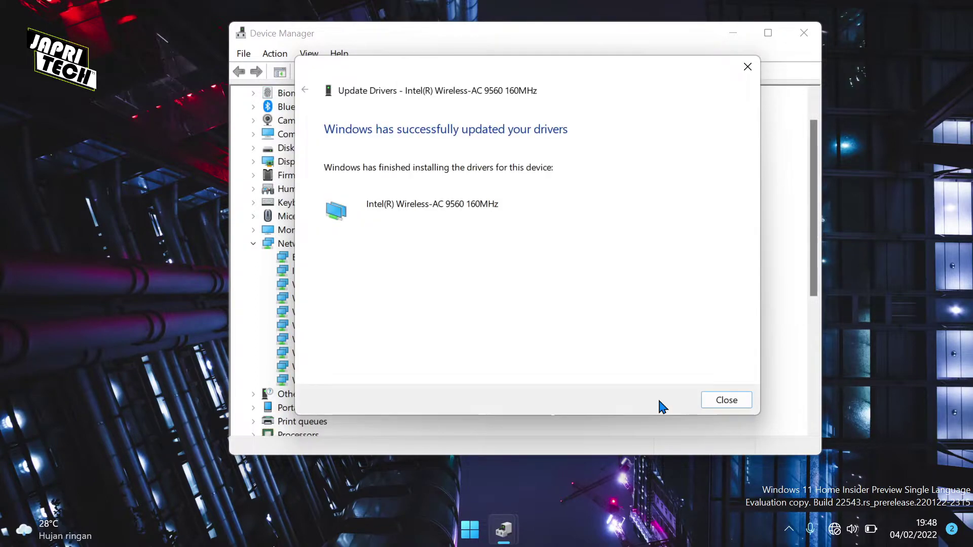
{"action": "left_click", "coordinate": [724, 400]}
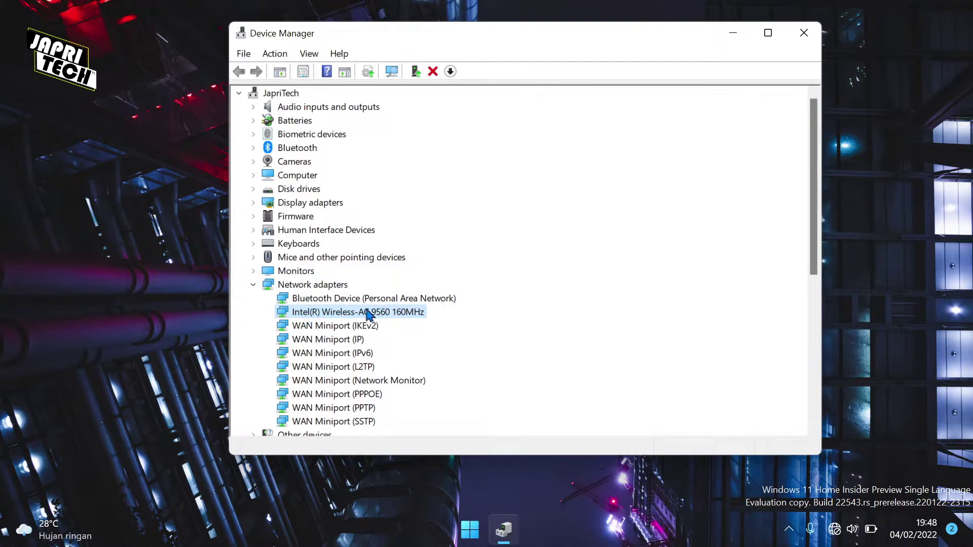
- Uninstall the Intel(R) Wireless-AC 9560 160MHz device without attempting to remove its driver
{"action": "right_click", "coordinate": [388, 317]}
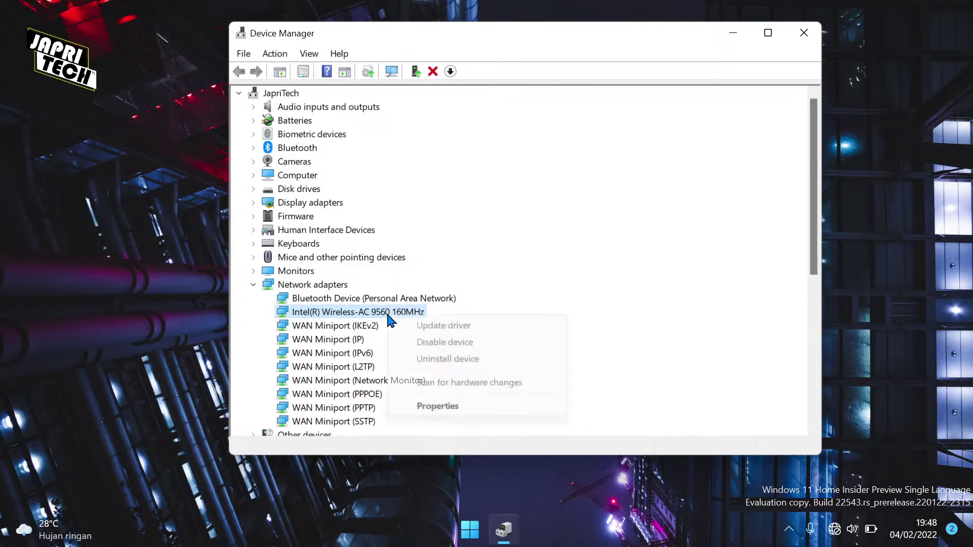
{"action": "left_click", "coordinate": [473, 359]}
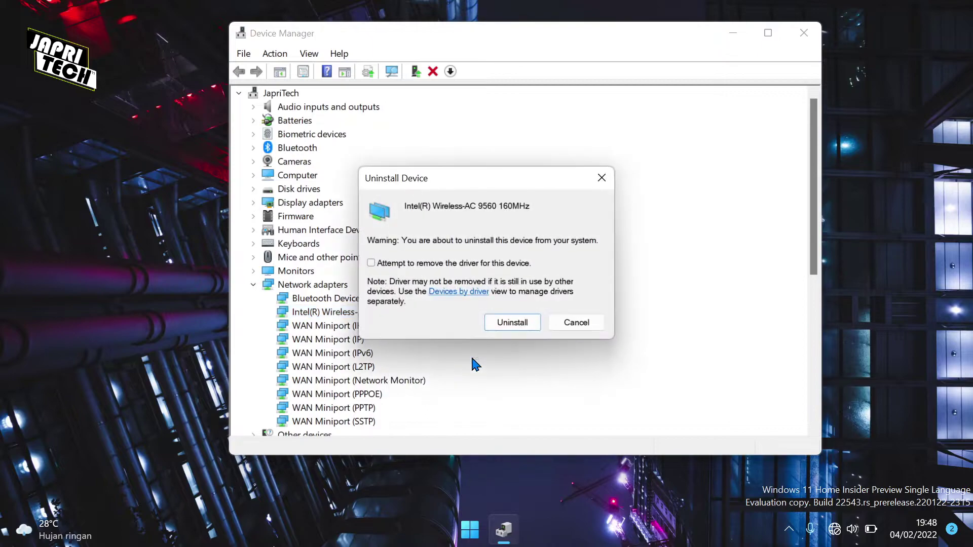
{"action": "left_click", "coordinate": [517, 330]}
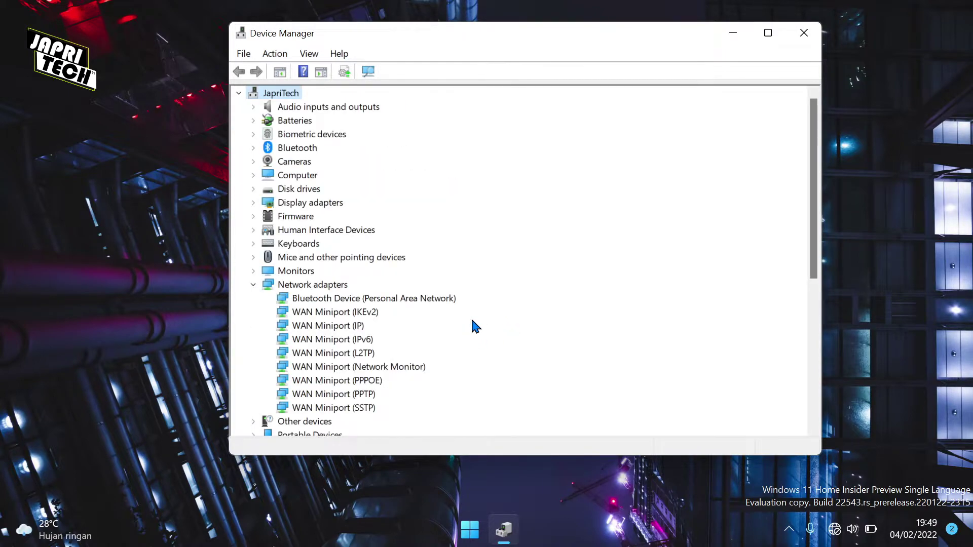
- Close Device Manager and open the computer's power options
{"action": "left_click", "coordinate": [804, 34]}
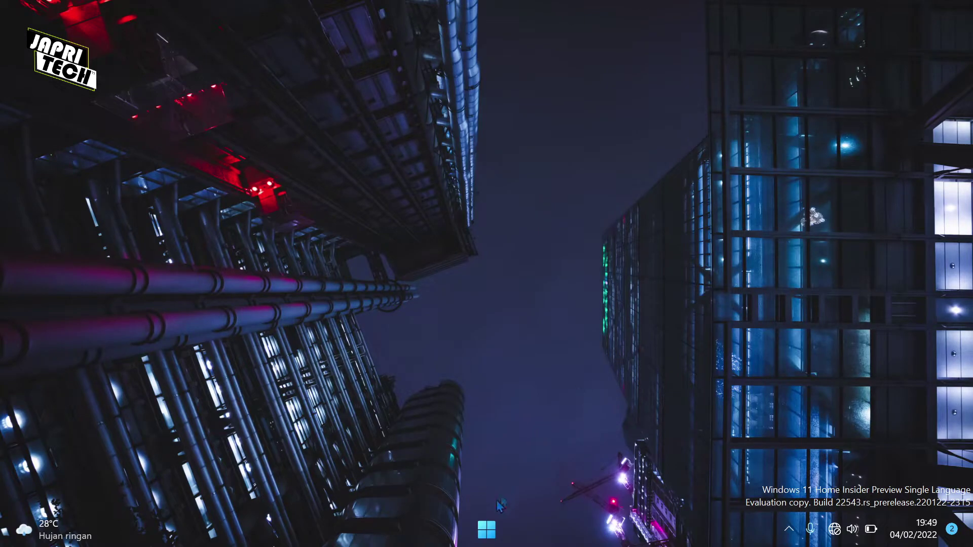
{"action": "left_click", "coordinate": [487, 529]}
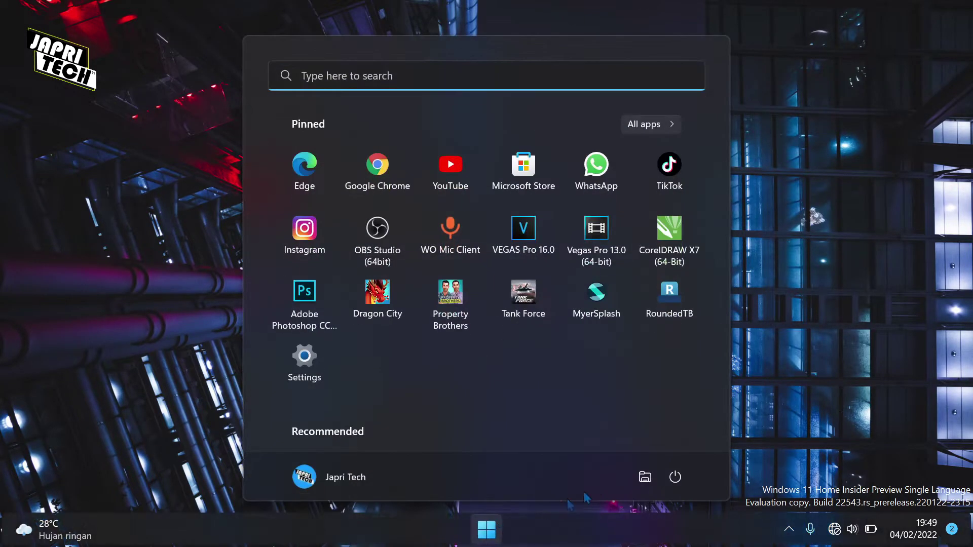
{"action": "left_click", "coordinate": [674, 477]}
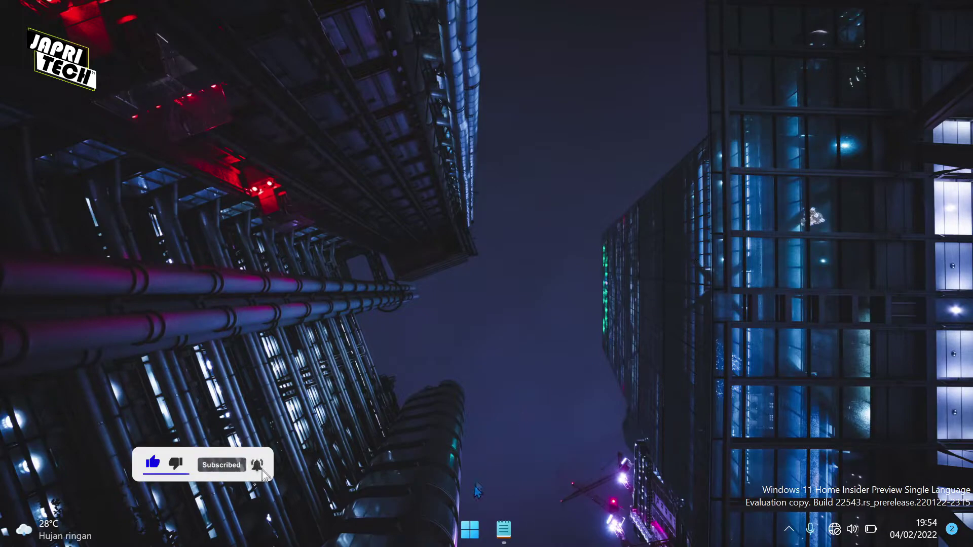
- Search for cmd, open Command Prompt as administrator and move its window nearer the centre of the desktop
{"action": "left_click", "coordinate": [471, 528]}
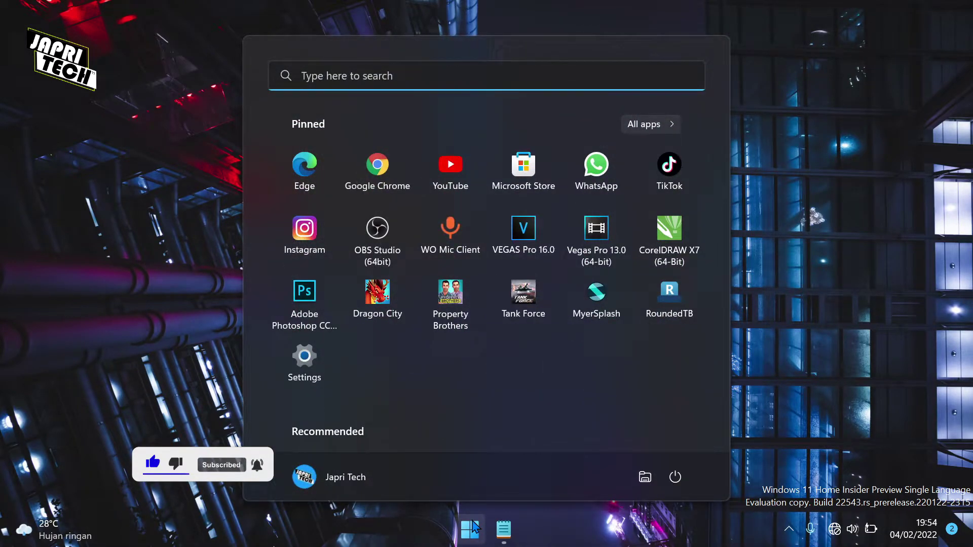
{"action": "type", "text": "cmd"}
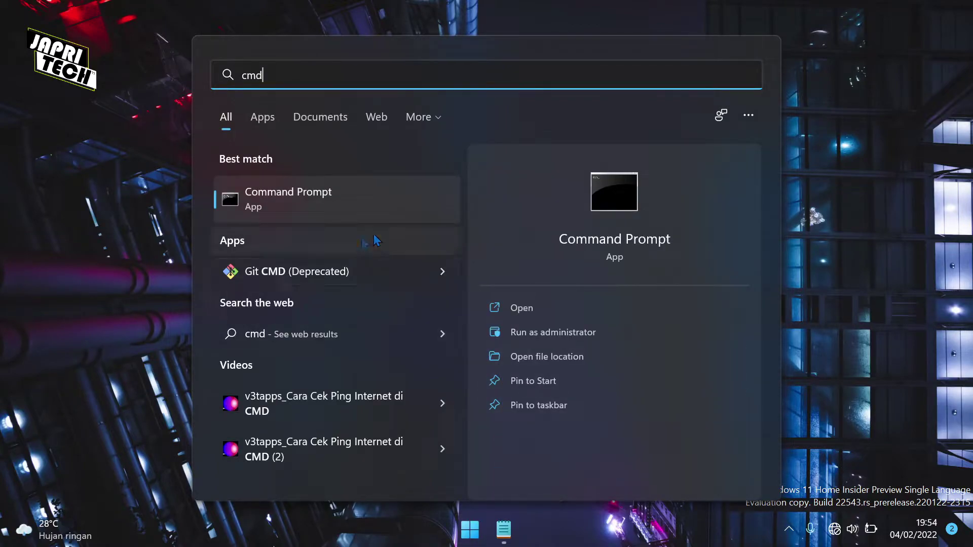
{"action": "left_click", "coordinate": [551, 334]}
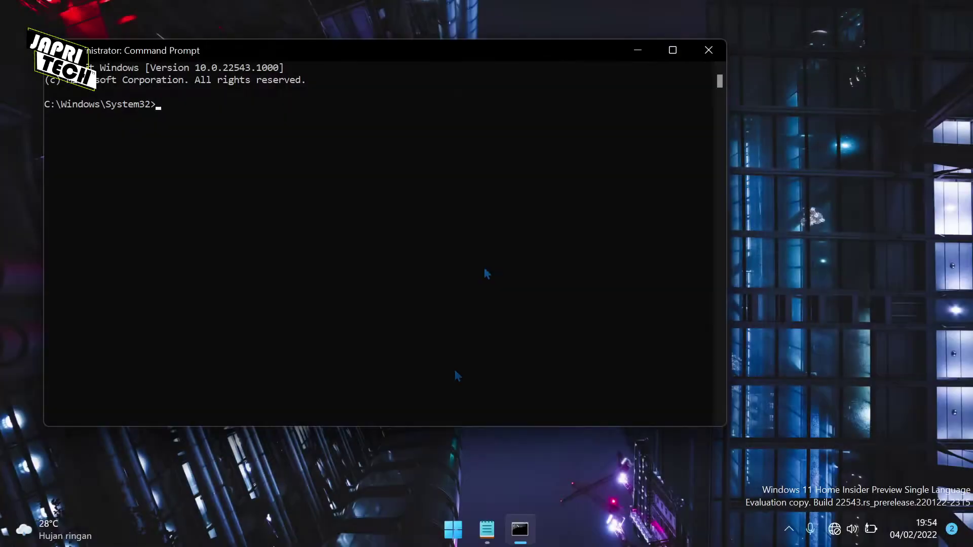
{"action": "left_click_drag", "start_coordinate": [465, 50], "coordinate": [561, 50]}
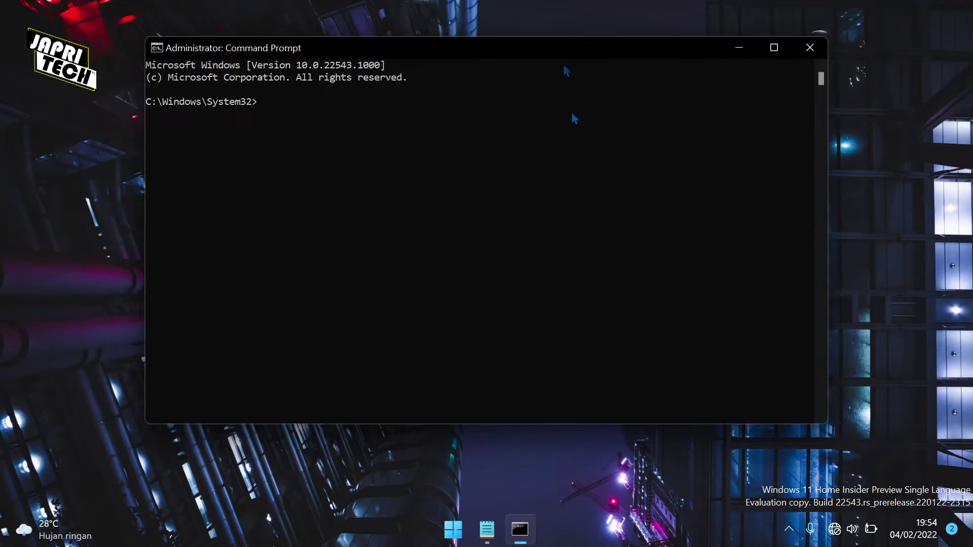
- Bring up the Notepad command list, narrow the Command Prompt window and arrange the two windows side by side
{"action": "left_click", "coordinate": [486, 529]}
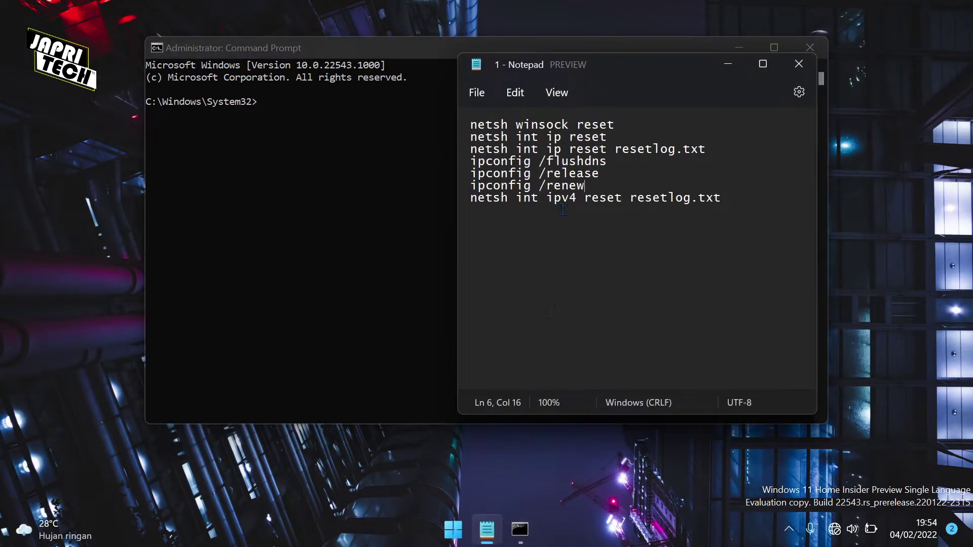
{"action": "left_click", "coordinate": [463, 51]}
{"action": "left_click_drag", "start_coordinate": [831, 161], "coordinate": [512, 161]}
{"action": "left_click", "coordinate": [676, 62]}
{"action": "left_click_drag", "start_coordinate": [676, 62], "coordinate": [725, 51]}
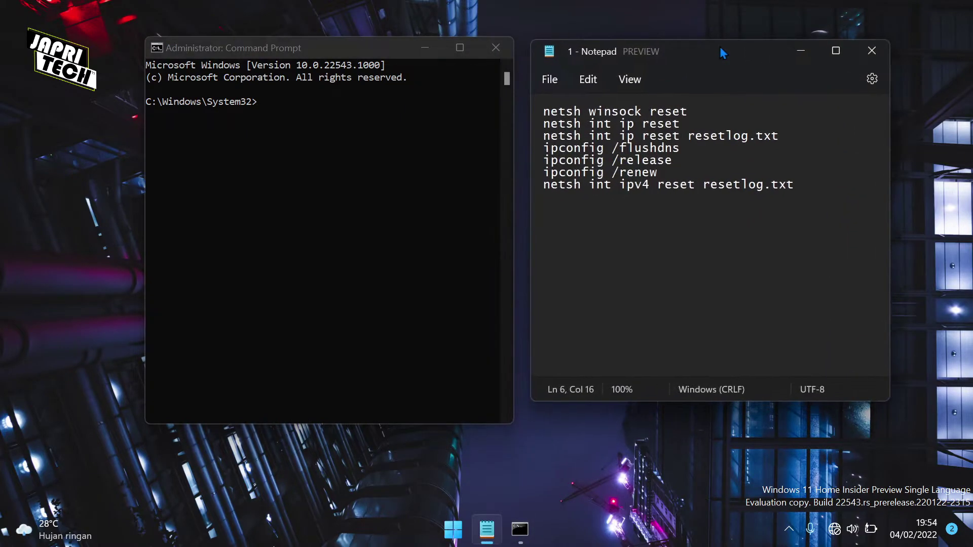
{"action": "left_click_drag", "start_coordinate": [334, 51], "coordinate": [309, 51]}
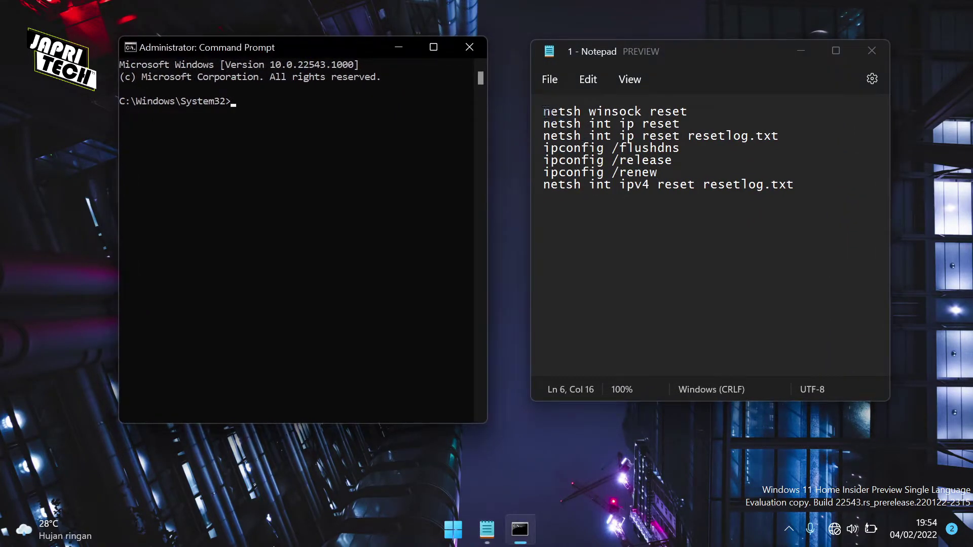
- Copy the command "netsh winsock reset" from Notepad and run it in Command Prompt
{"action": "left_click", "coordinate": [544, 111]}
{"action": "left_click", "coordinate": [545, 111]}
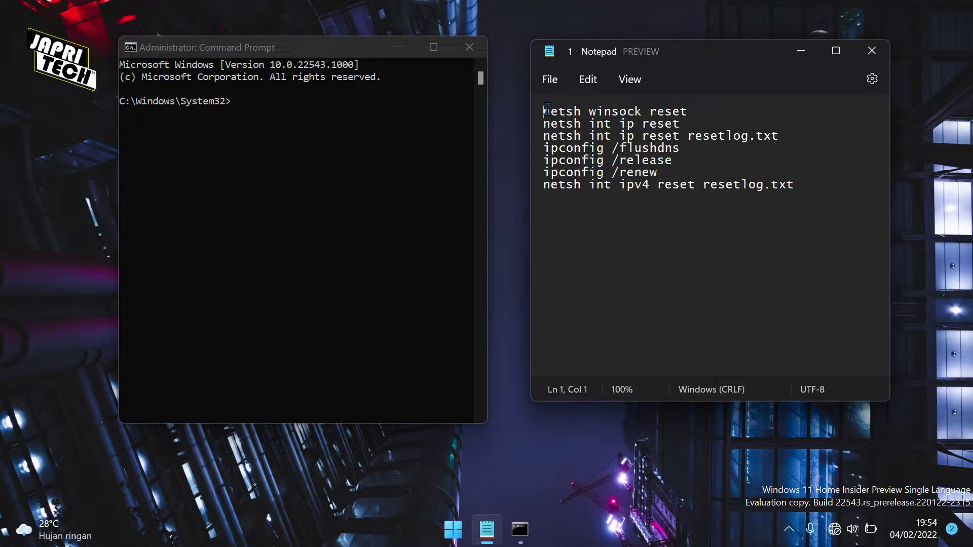
{"action": "left_click", "coordinate": [688, 112], "text": "shift"}
{"action": "key", "text": "ctrl+c"}
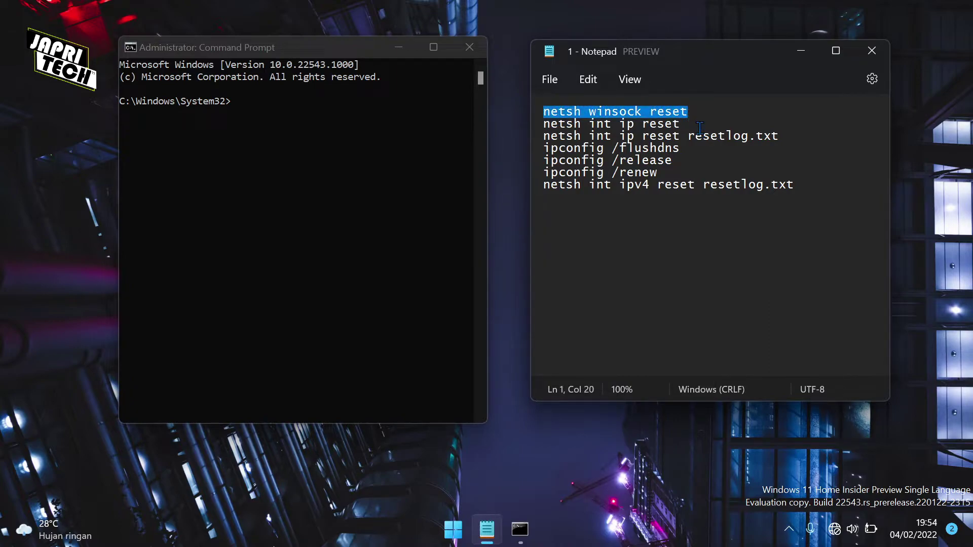
{"action": "left_click", "coordinate": [345, 114]}
{"action": "key", "text": "ctrl+v"}
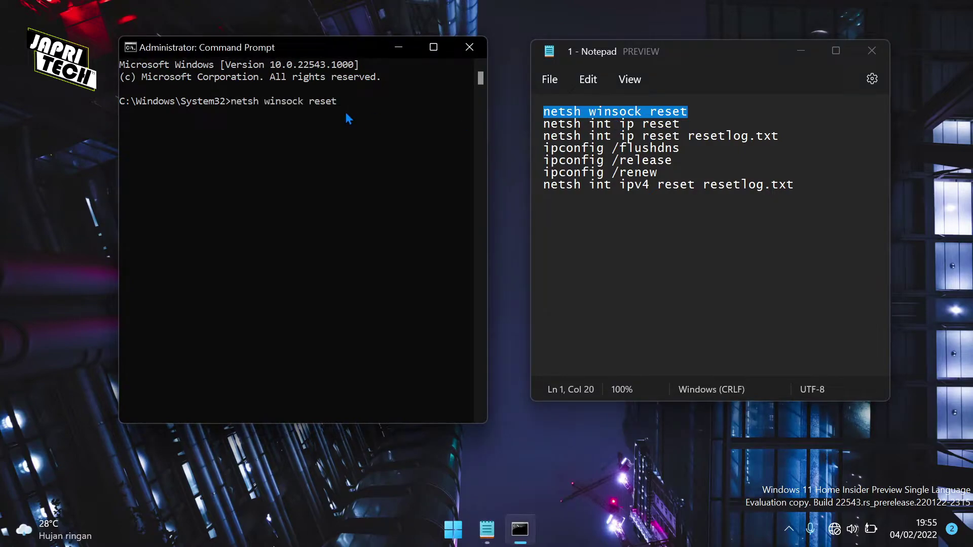
{"action": "key", "text": "Return"}
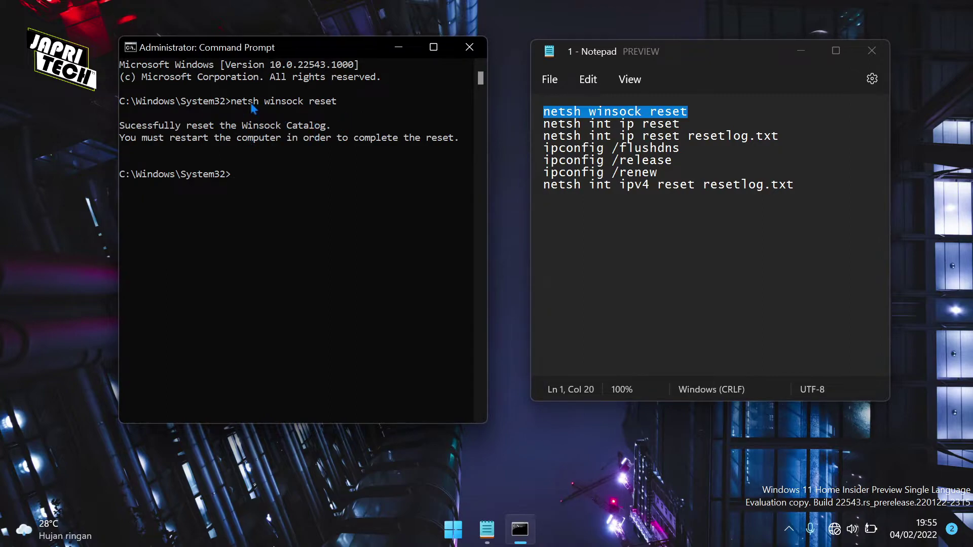
- Copy the command "netsh int ip reset" from the Notepad list and run it in Command Prompt
{"action": "left_click", "coordinate": [536, 132]}
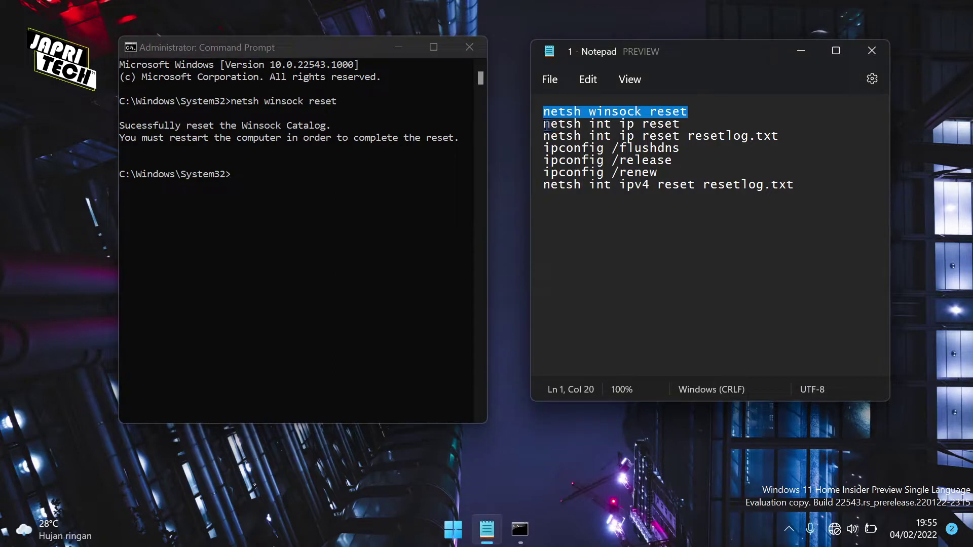
{"action": "left_click", "coordinate": [545, 125]}
{"action": "left_click", "coordinate": [680, 125], "text": "shift"}
{"action": "key", "text": "ctrl+c"}
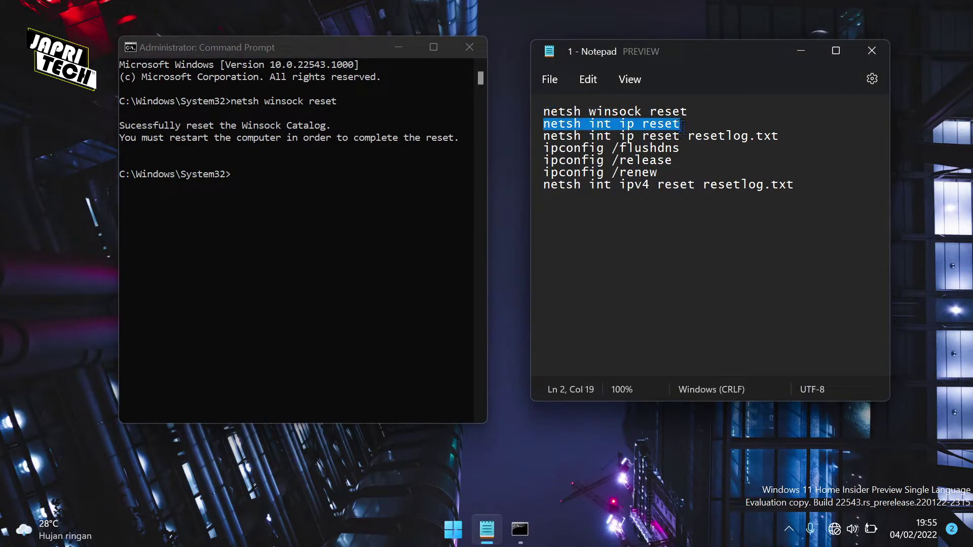
{"action": "left_click", "coordinate": [311, 180]}
{"action": "key", "text": "ctrl+v"}
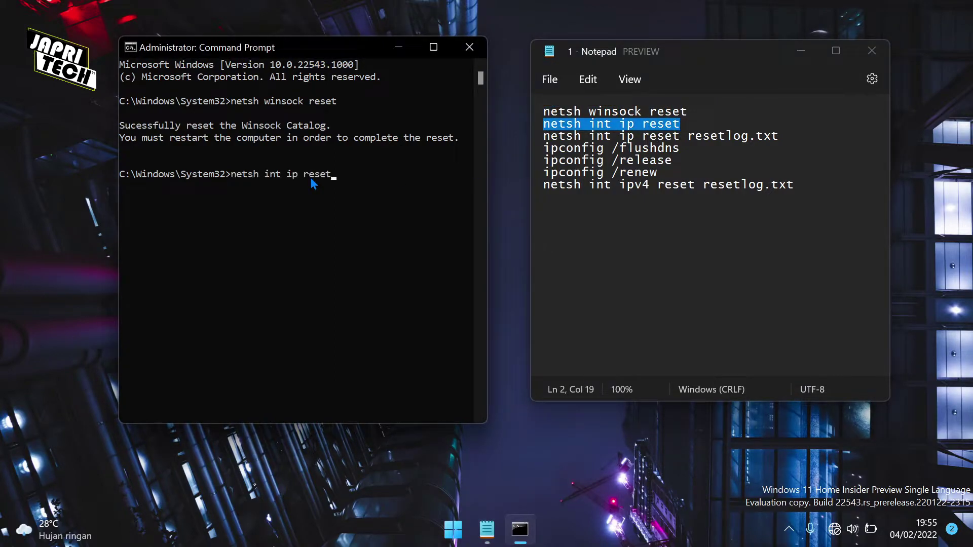
{"action": "key", "text": "Return"}
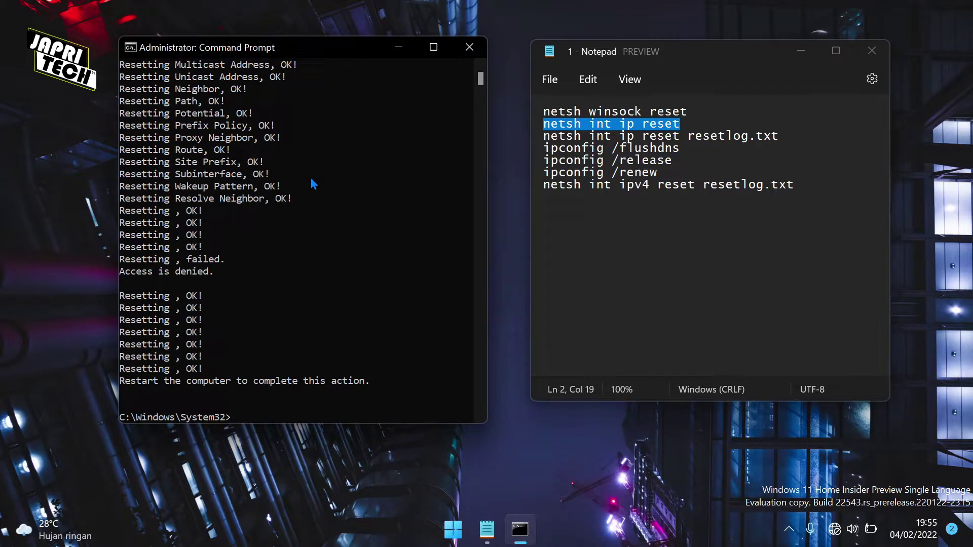
- Clear the Command Prompt output with the cls command
{"action": "scroll", "coordinate": [276, 304], "scroll_direction": "down", "scroll_amount": 2}
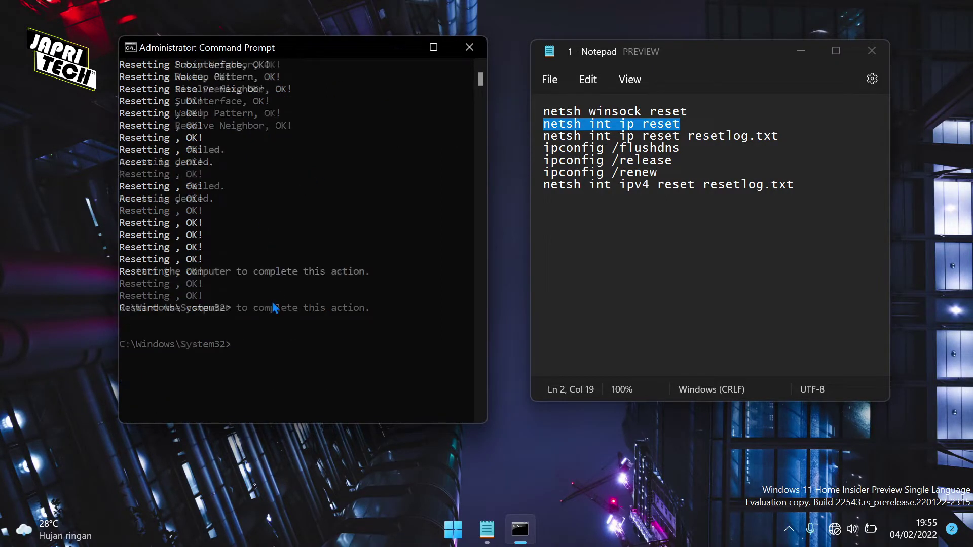
{"action": "scroll", "coordinate": [274, 308], "scroll_direction": "down", "scroll_amount": 4}
{"action": "scroll", "coordinate": [275, 308], "scroll_direction": "up", "scroll_amount": 1}
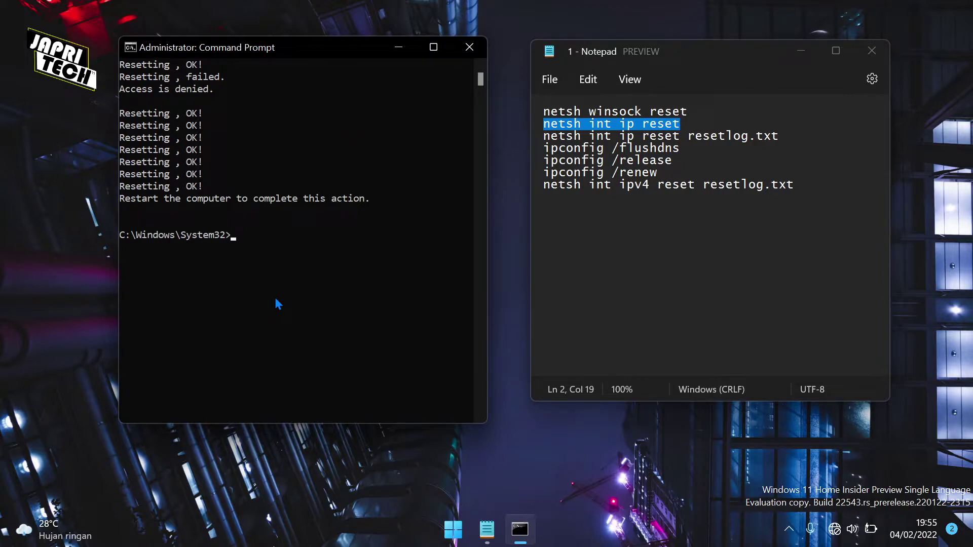
{"action": "type", "text": "cls"}
{"action": "key", "text": "Return"}
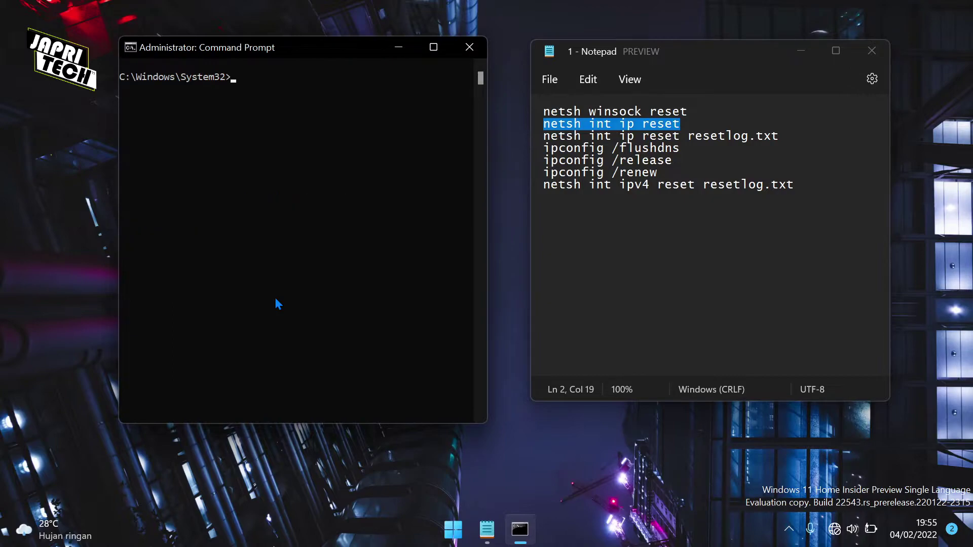
- Copy the command "netsh int ip reset resetlog.txt" from the Notepad list and run it in Command Prompt
{"action": "left_click", "coordinate": [547, 135]}
{"action": "left_click_drag", "start_coordinate": [545, 136], "coordinate": [536, 142]}
{"action": "key", "text": "ctrl+c"}
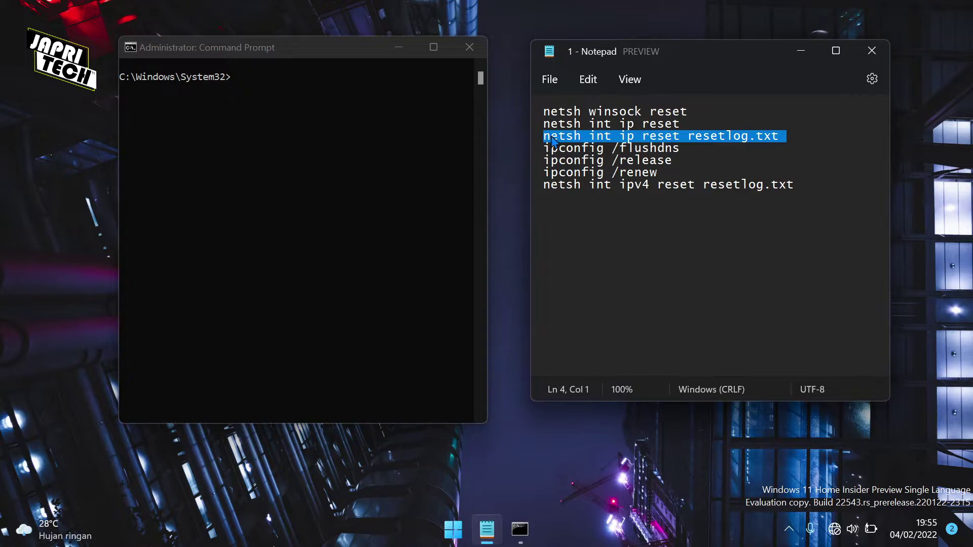
{"action": "left_click", "coordinate": [366, 124]}
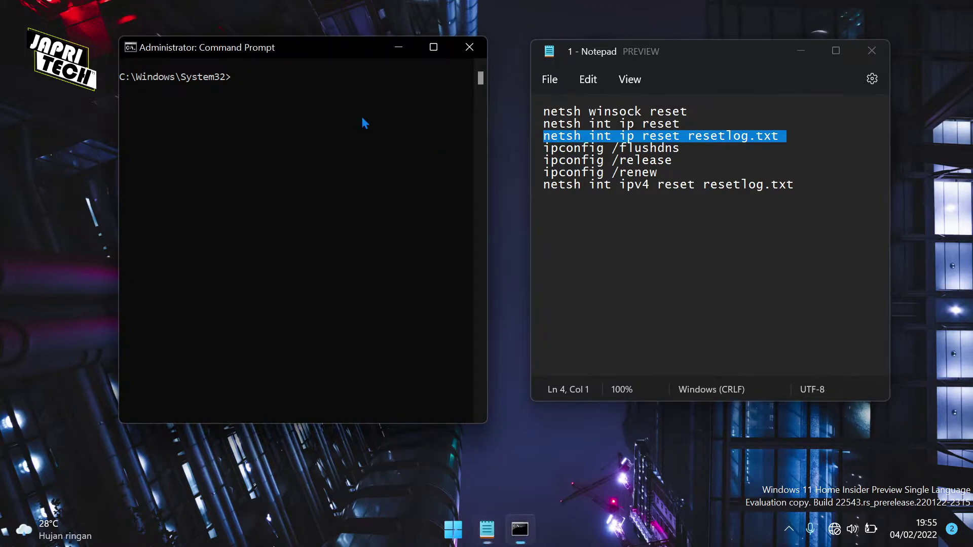
{"action": "right_click", "coordinate": [334, 104]}
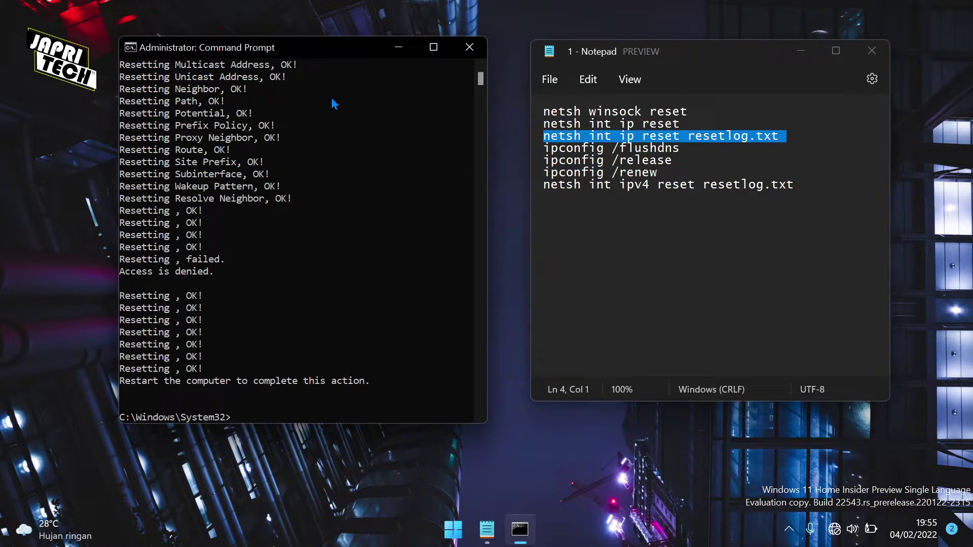
{"action": "scroll", "coordinate": [347, 155], "scroll_direction": "up", "scroll_amount": 3}
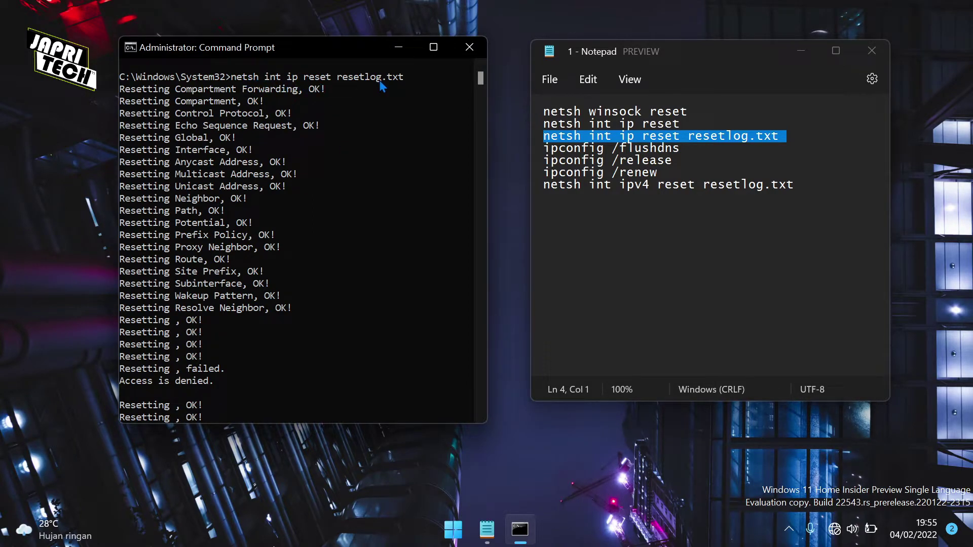
{"action": "scroll", "coordinate": [338, 256], "scroll_direction": "down", "scroll_amount": 5}
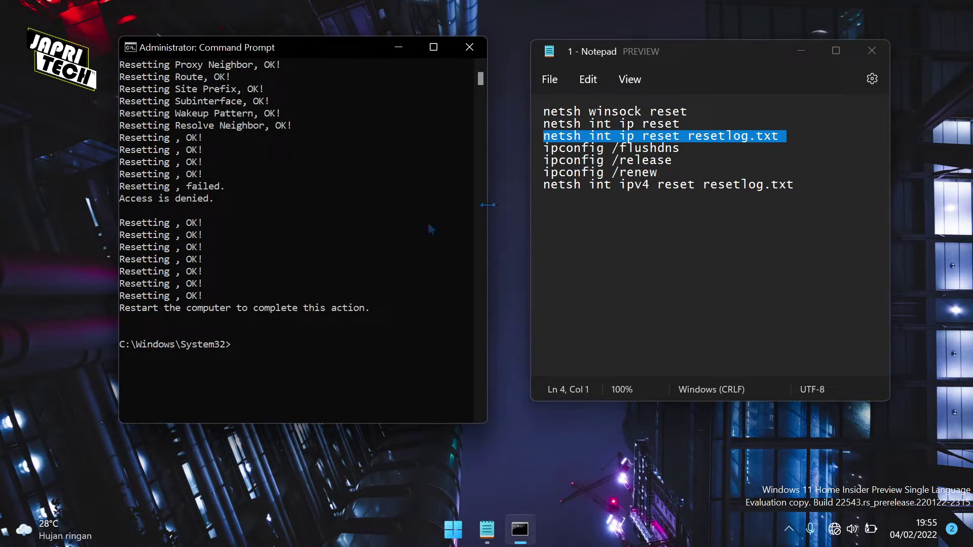
- Copy the command "ipconfig /flushdns" from the Notepad list and run it in Command Prompt
{"action": "left_click", "coordinate": [536, 161]}
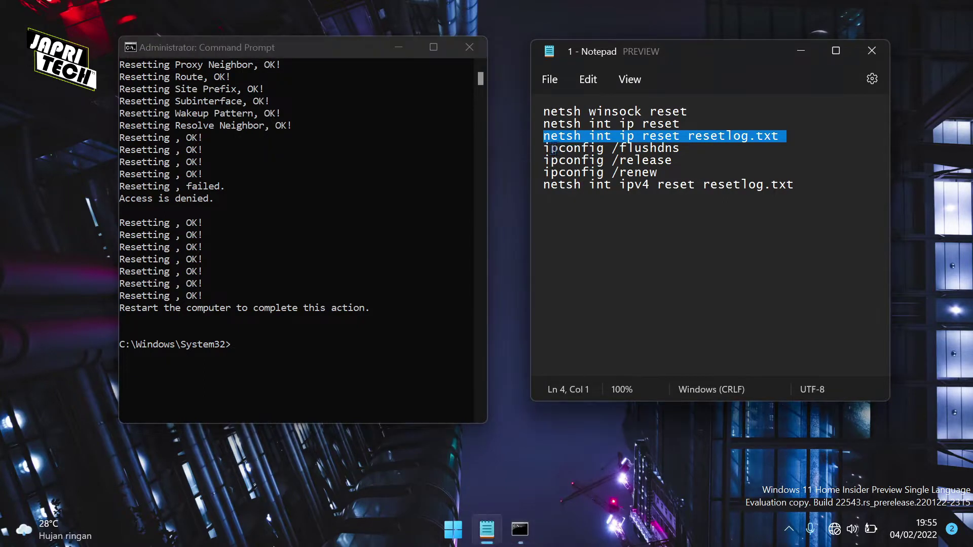
{"action": "left_click", "coordinate": [544, 149]}
{"action": "left_click", "coordinate": [679, 150], "text": "shift"}
{"action": "key", "text": "ctrl+c"}
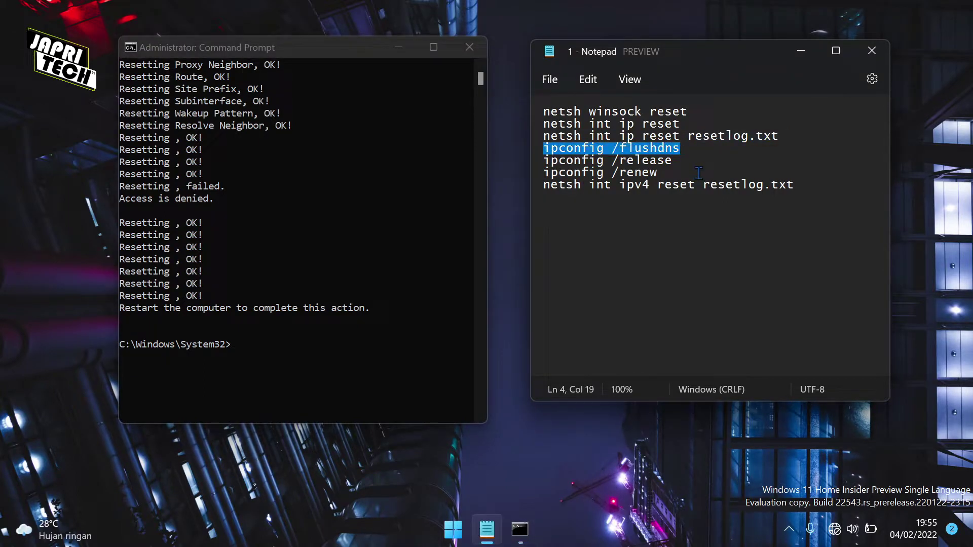
{"action": "left_click", "coordinate": [357, 343]}
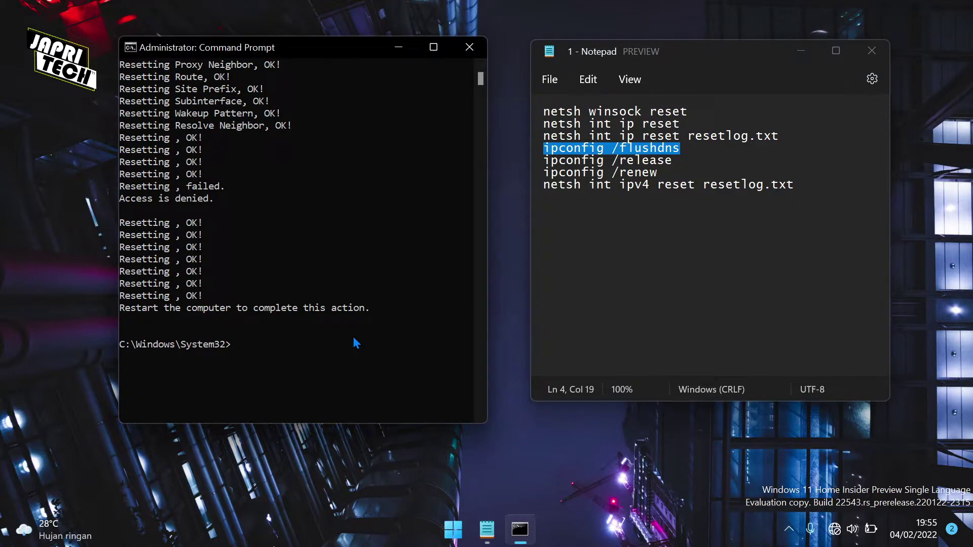
{"action": "key", "text": "ctrl+v"}
{"action": "key", "text": "Return"}
{"action": "scroll", "coordinate": [319, 353], "scroll_direction": "down", "scroll_amount": 3}
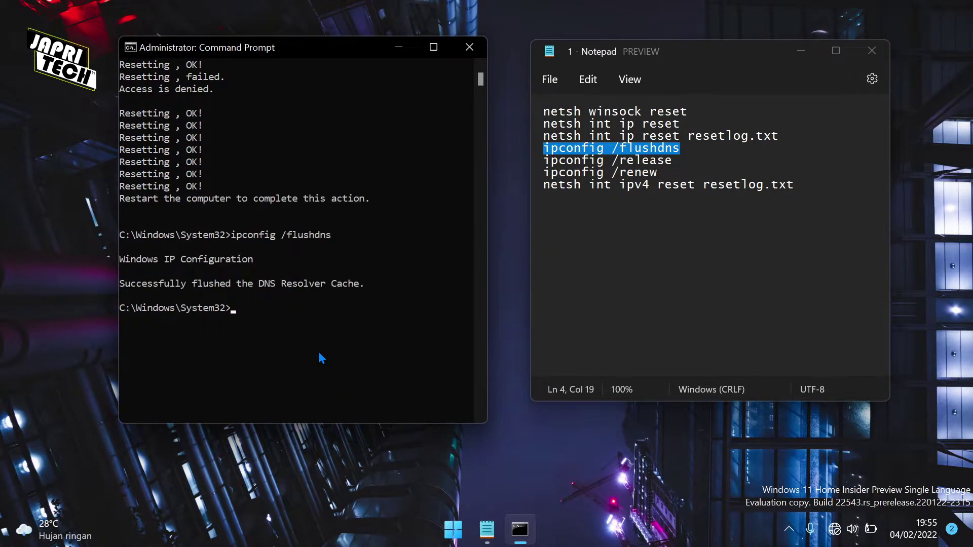
{"action": "scroll", "coordinate": [322, 358], "scroll_direction": "down", "scroll_amount": 2}
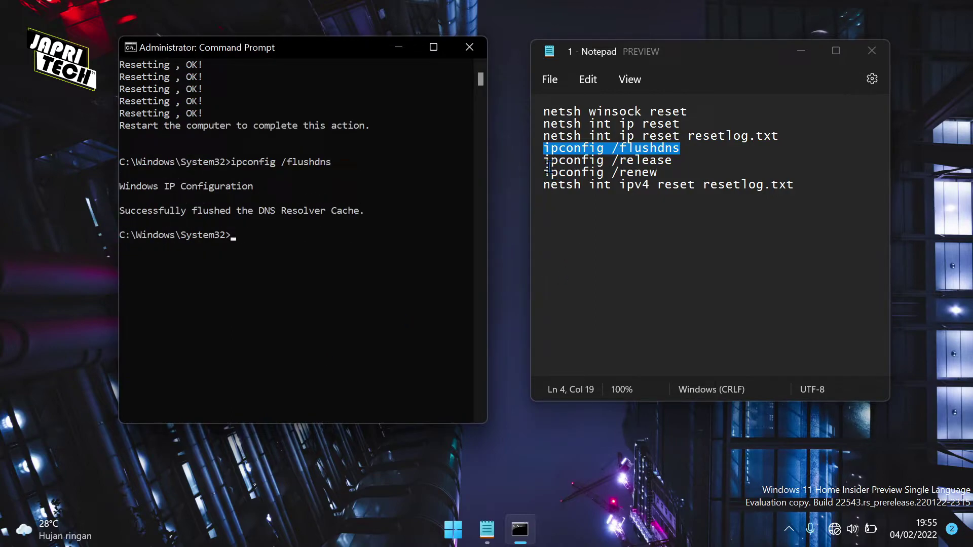
- Copy the command "ipconfig /release" from the Notepad list and run it in Command Prompt
{"action": "key", "text": "alt+Tab"}
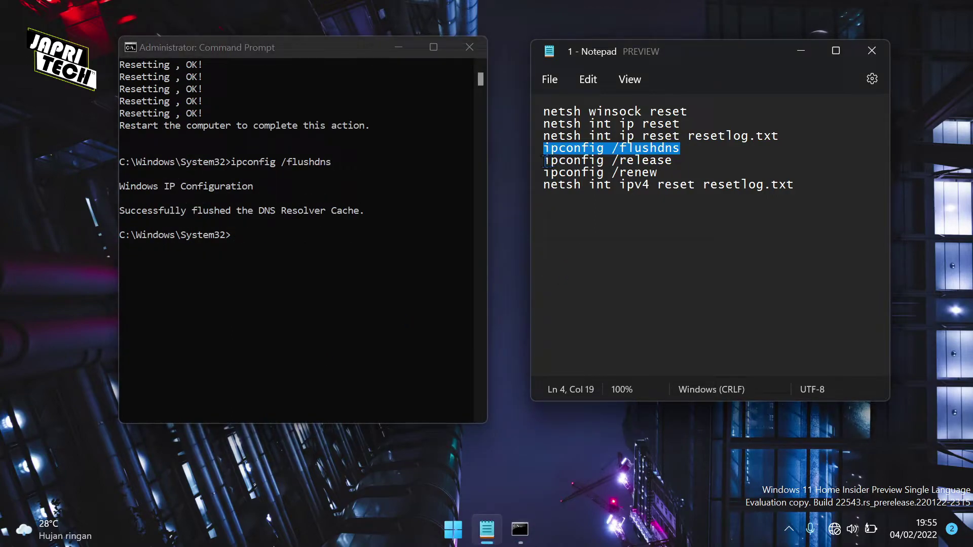
{"action": "left_click", "coordinate": [545, 161]}
{"action": "left_click", "coordinate": [677, 165], "text": "shift"}
{"action": "key", "text": "ctrl+c"}
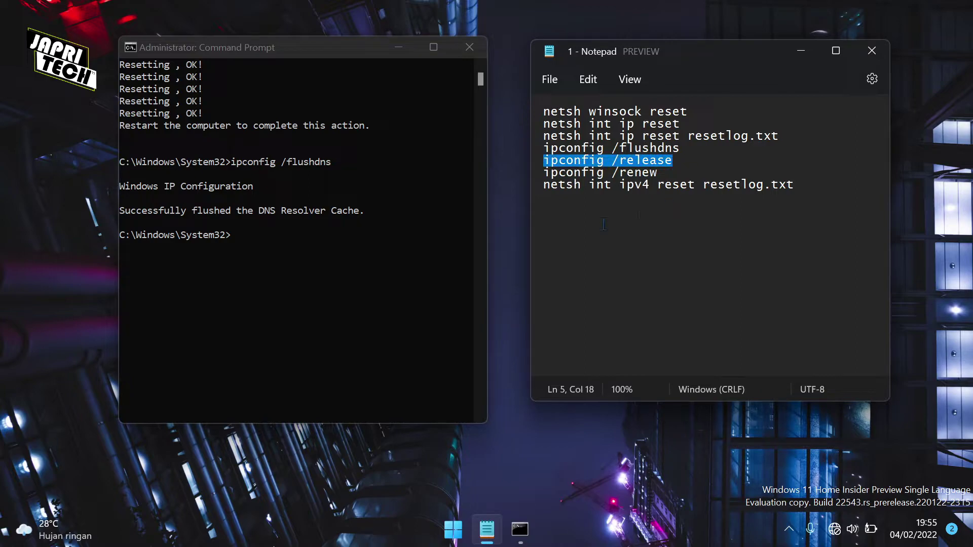
{"action": "left_click", "coordinate": [314, 260]}
{"action": "right_click", "coordinate": [313, 260]}
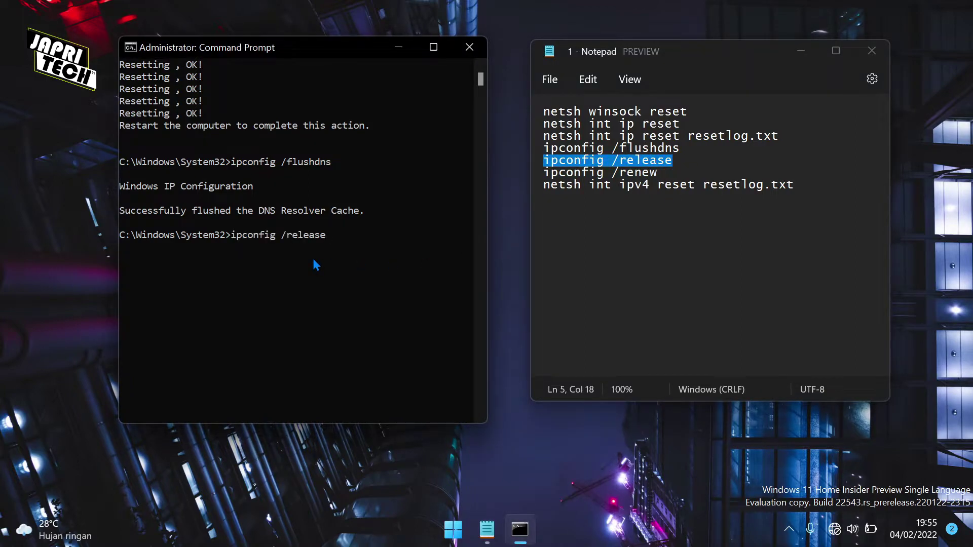
{"action": "key", "text": "Return"}
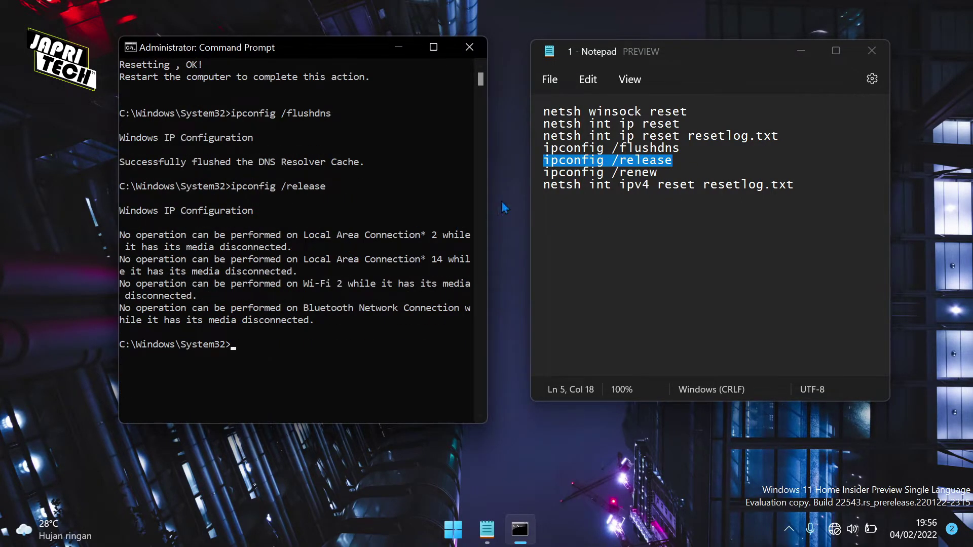
- Copy the command "ipconfig /renew" from the Notepad list and run it in Command Prompt
{"action": "left_click", "coordinate": [545, 172]}
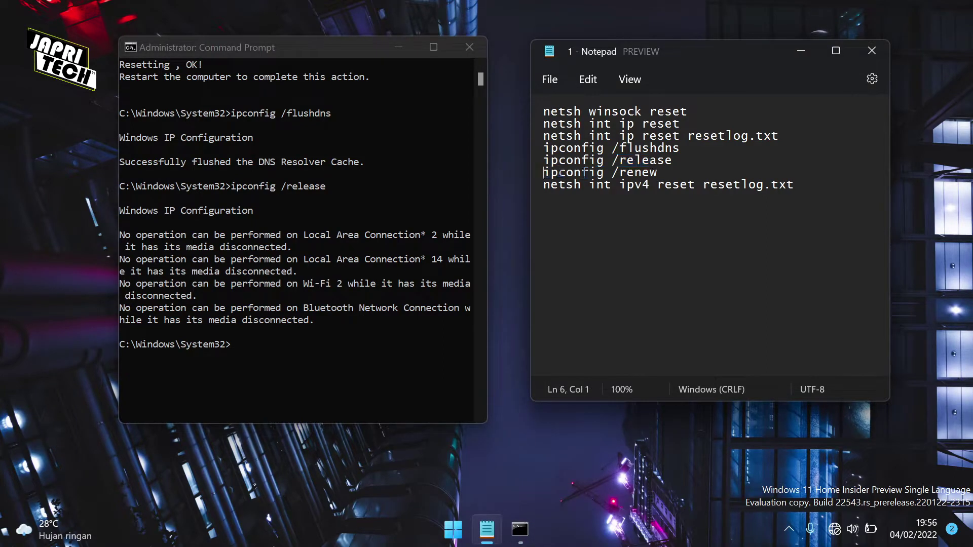
{"action": "left_click", "coordinate": [659, 174], "text": "shift"}
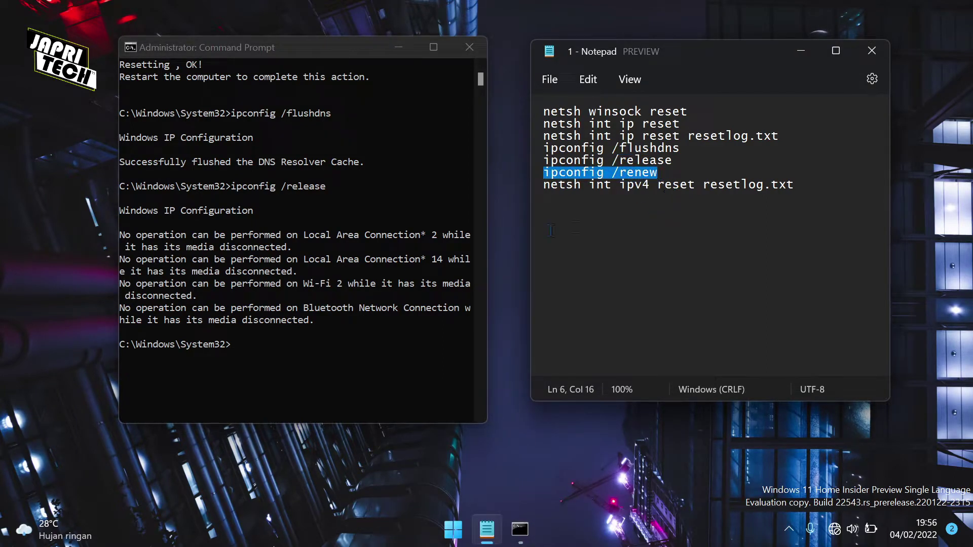
{"action": "key", "text": "ctrl+c"}
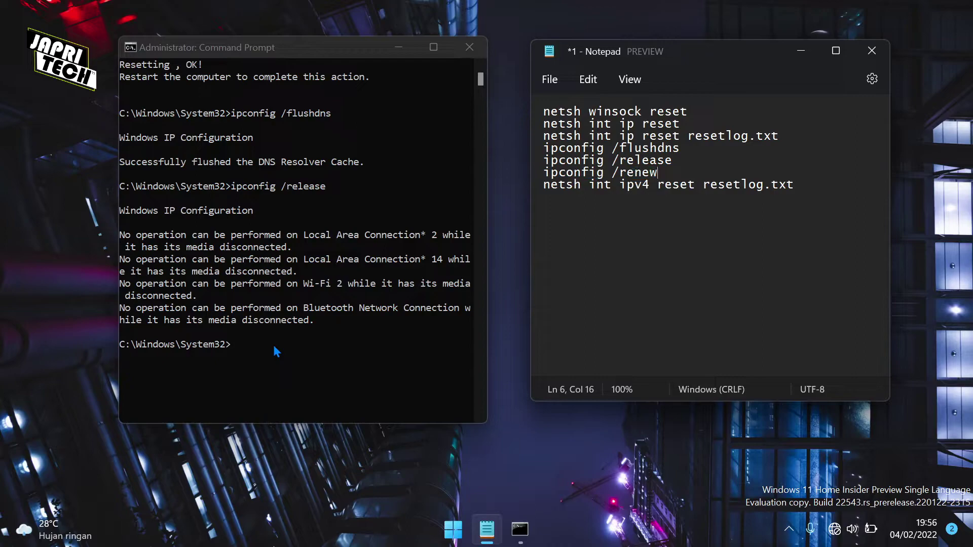
{"action": "left_click", "coordinate": [277, 351]}
{"action": "right_click", "coordinate": [276, 351]}
{"action": "key", "text": "Return"}
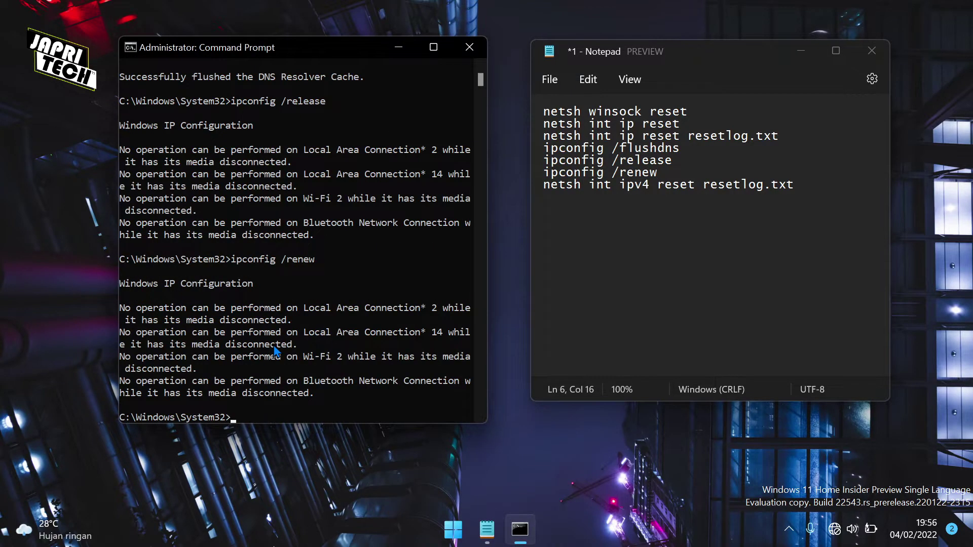
{"action": "scroll", "coordinate": [275, 341], "scroll_direction": "down", "scroll_amount": 2}
{"action": "scroll", "coordinate": [275, 342], "scroll_direction": "down", "scroll_amount": 2}
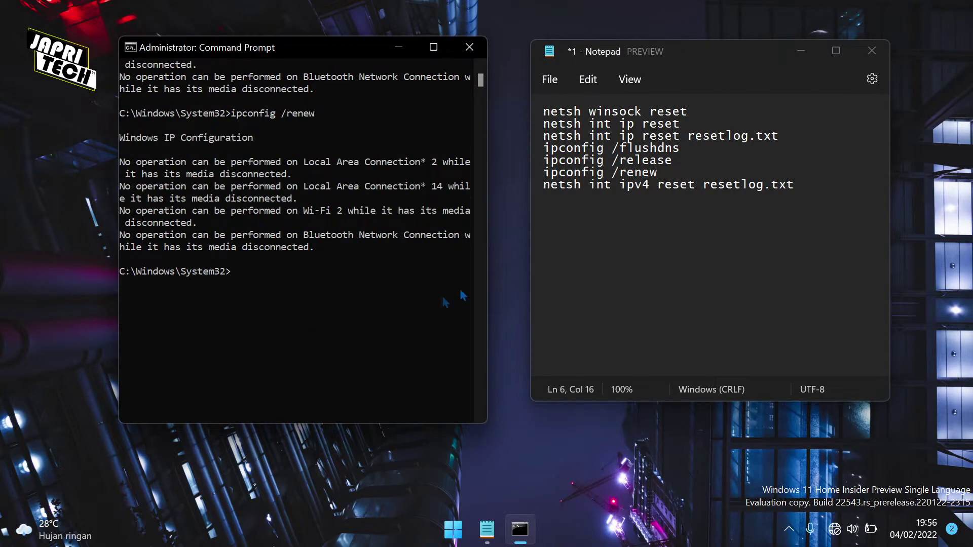
- Copy the command "netsh int ipv4 reset resetlog.txt" from the Notepad list and run it in Command Prompt
{"action": "key", "text": "alt+Tab"}
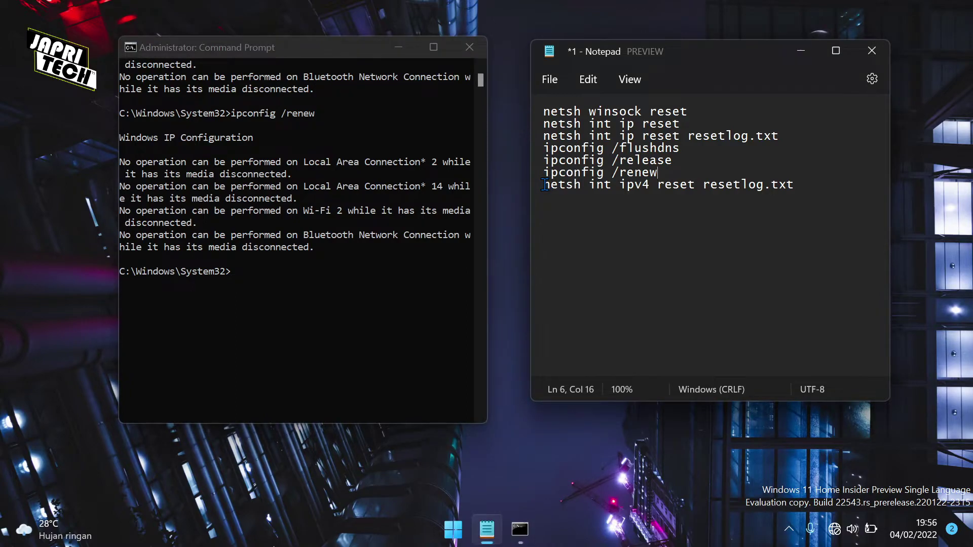
{"action": "left_click", "coordinate": [791, 185], "text": "shift"}
{"action": "left_click", "coordinate": [317, 330]}
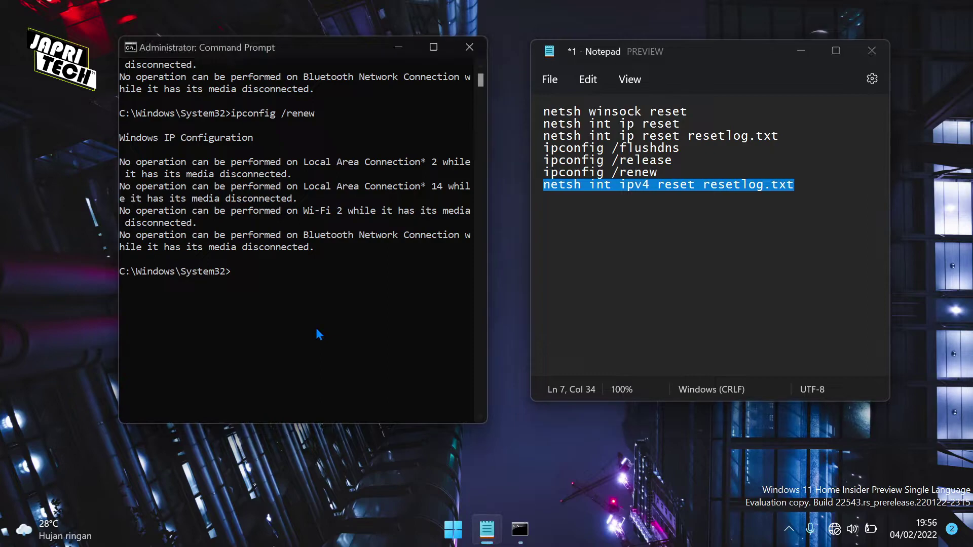
{"action": "right_click", "coordinate": [317, 330]}
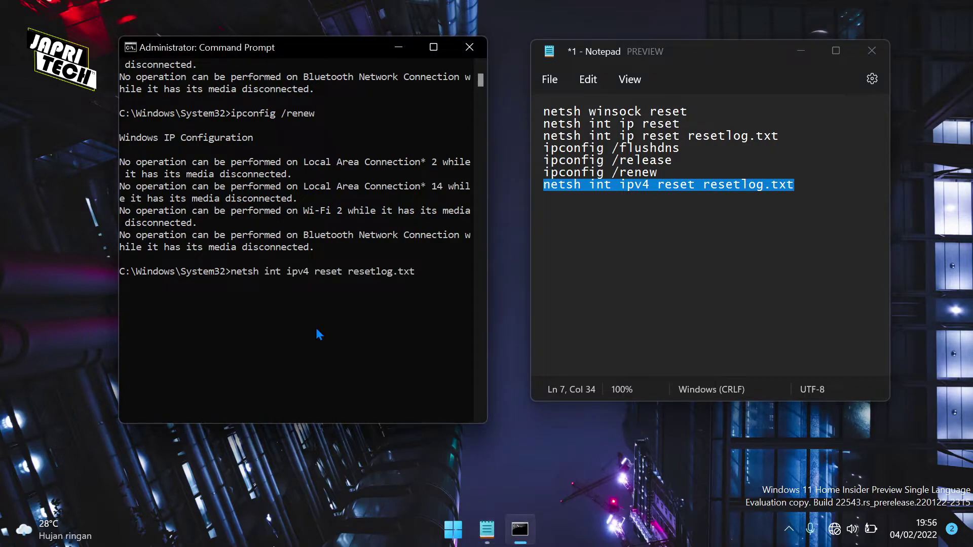
{"action": "key", "text": "Return"}
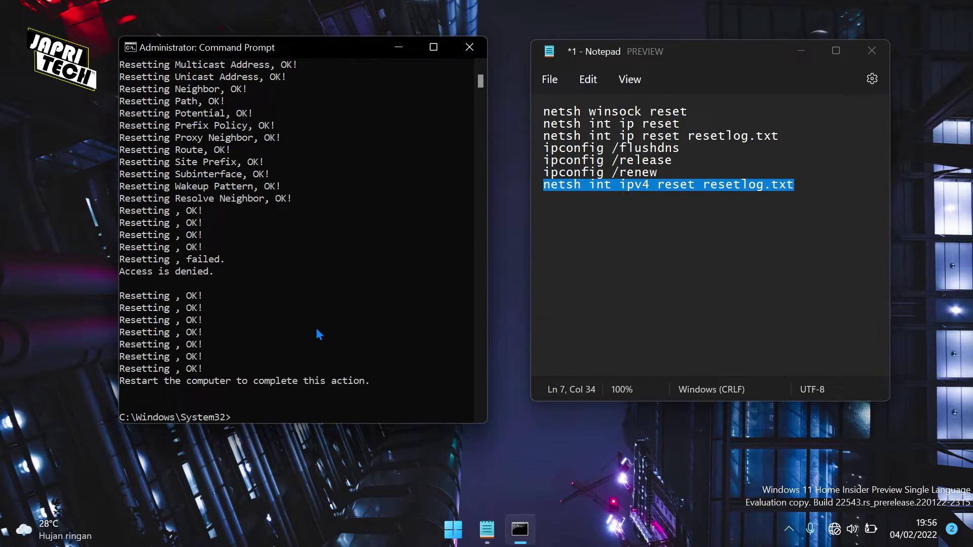
- Check the output of the IPv4 reset command and close the Command Prompt window
{"action": "scroll", "coordinate": [315, 326], "scroll_direction": "up", "scroll_amount": 9}
{"action": "scroll", "coordinate": [317, 331], "scroll_direction": "down", "scroll_amount": 9}
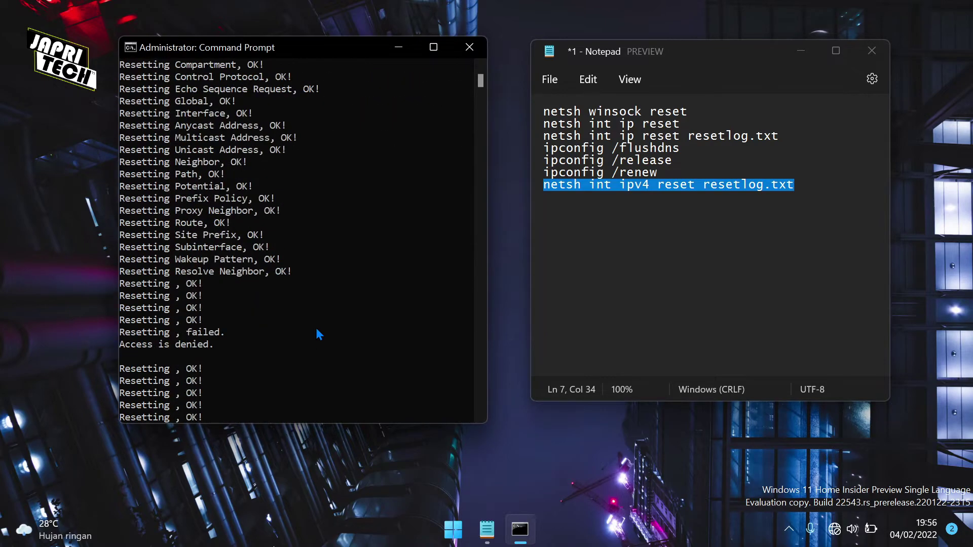
{"action": "scroll", "coordinate": [317, 332], "scroll_direction": "up", "scroll_amount": 6}
{"action": "scroll", "coordinate": [318, 334], "scroll_direction": "up", "scroll_amount": 5}
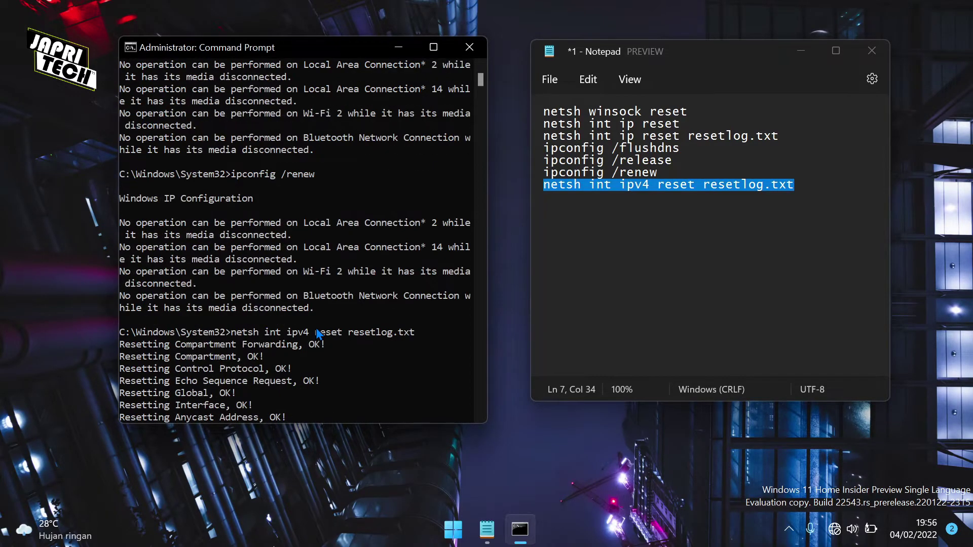
{"action": "left_click", "coordinate": [824, 194]}
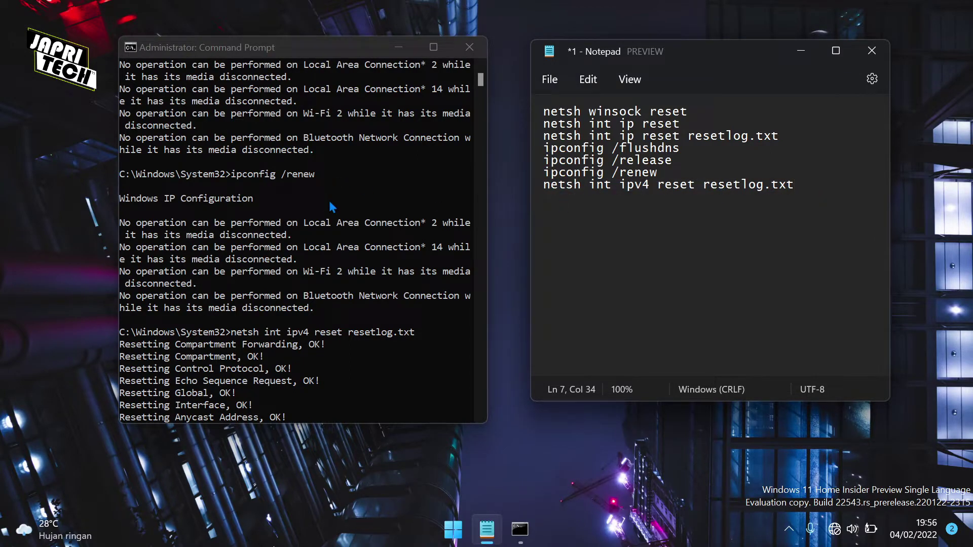
{"action": "scroll", "coordinate": [331, 204], "scroll_direction": "down", "scroll_amount": 15}
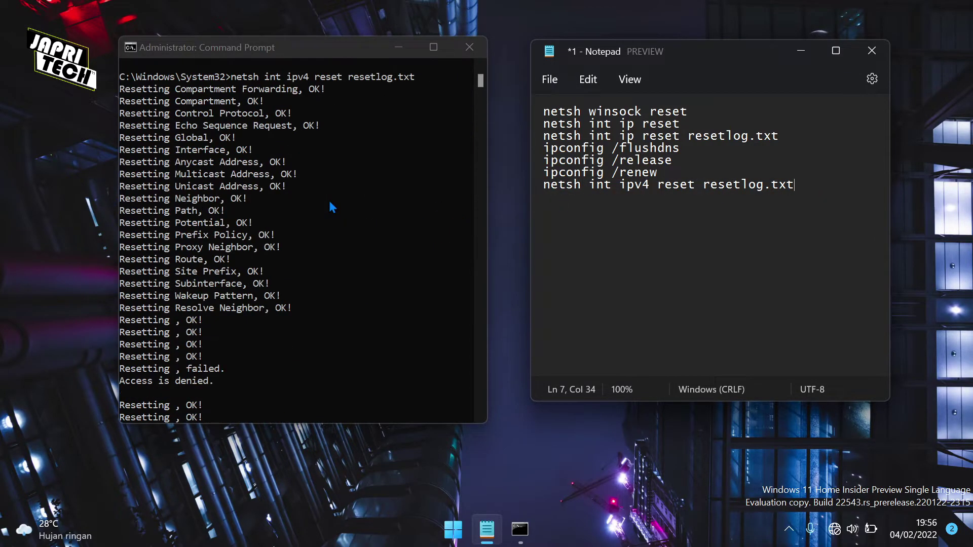
{"action": "left_click", "coordinate": [476, 54]}
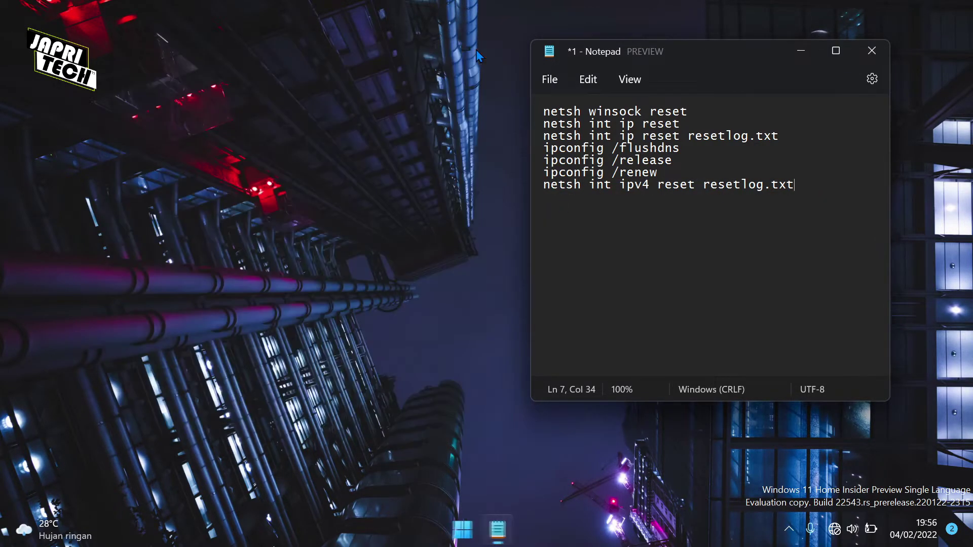
- Close the Notepad command list without saving the changes and restart the computer
{"action": "left_click", "coordinate": [871, 51]}
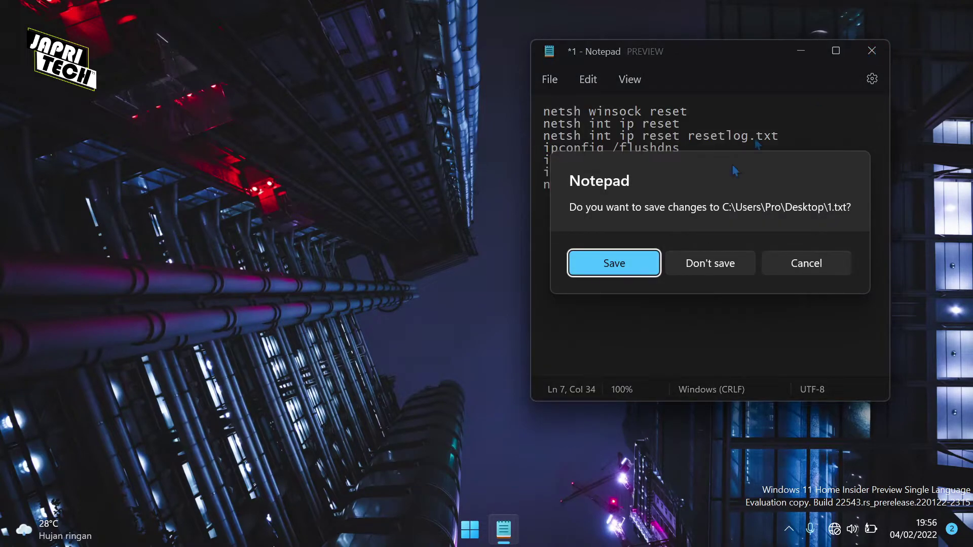
{"action": "left_click", "coordinate": [700, 268]}
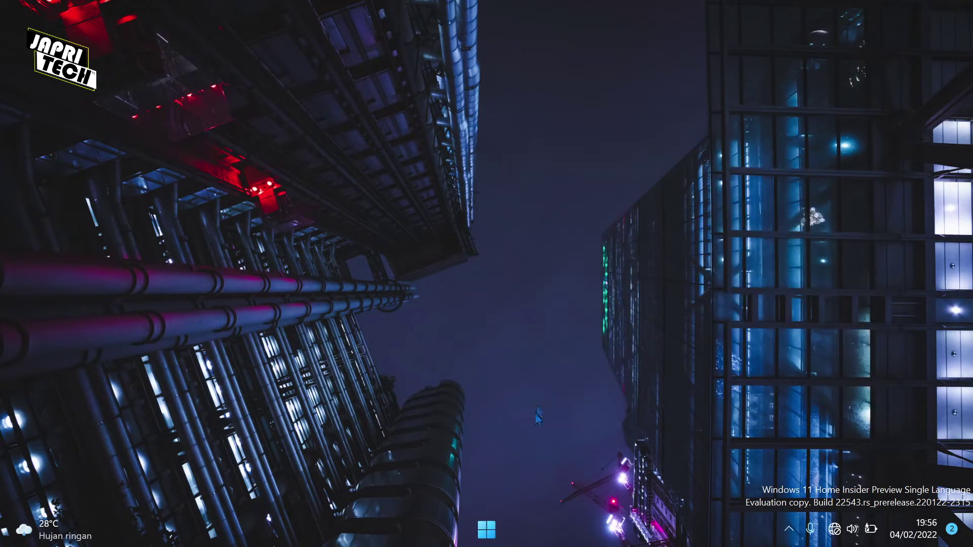
{"action": "left_click", "coordinate": [487, 529]}
{"action": "left_click", "coordinate": [670, 481]}
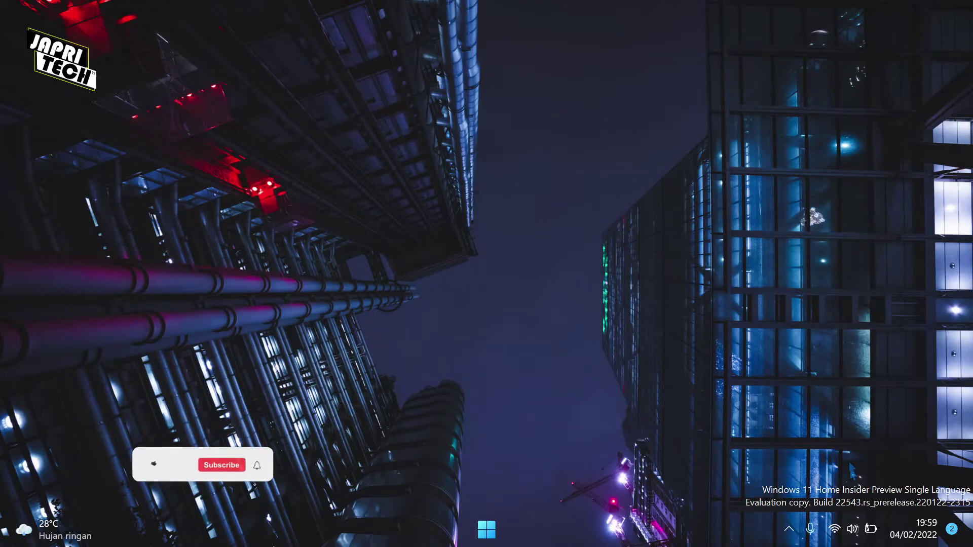
- Set the network profile type of the connected Wi-Fi network to Private network in the Network & internet settings
{"action": "right_click", "coordinate": [836, 529]}
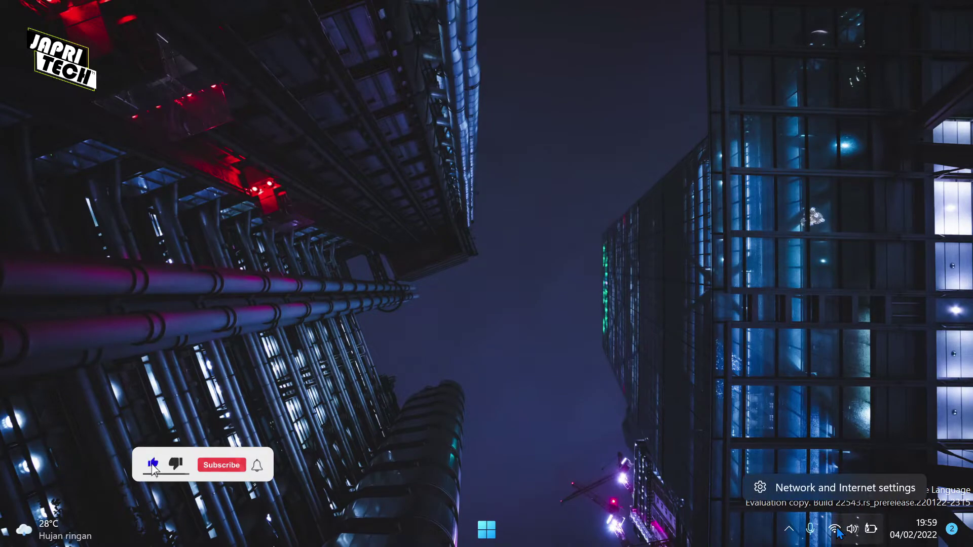
{"action": "left_click", "coordinate": [833, 492]}
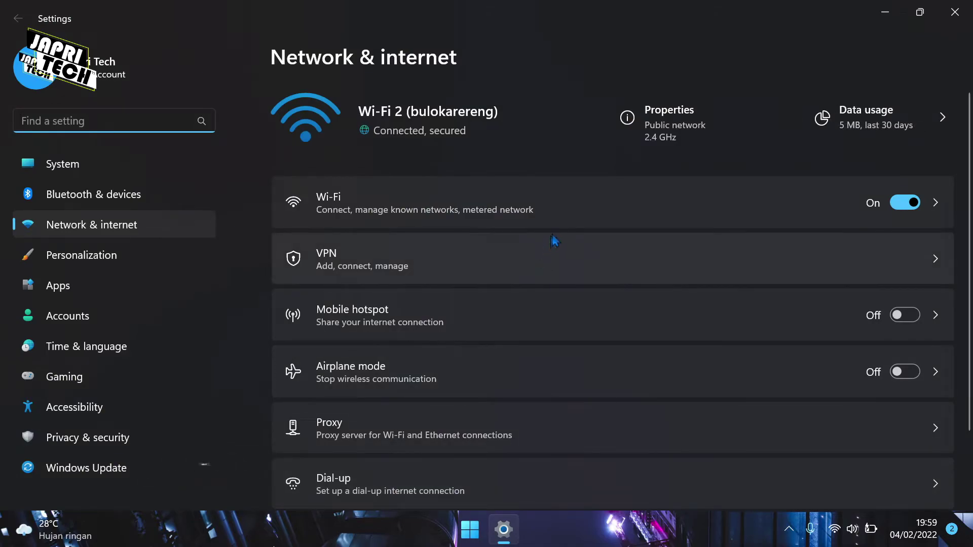
{"action": "left_click", "coordinate": [568, 198]}
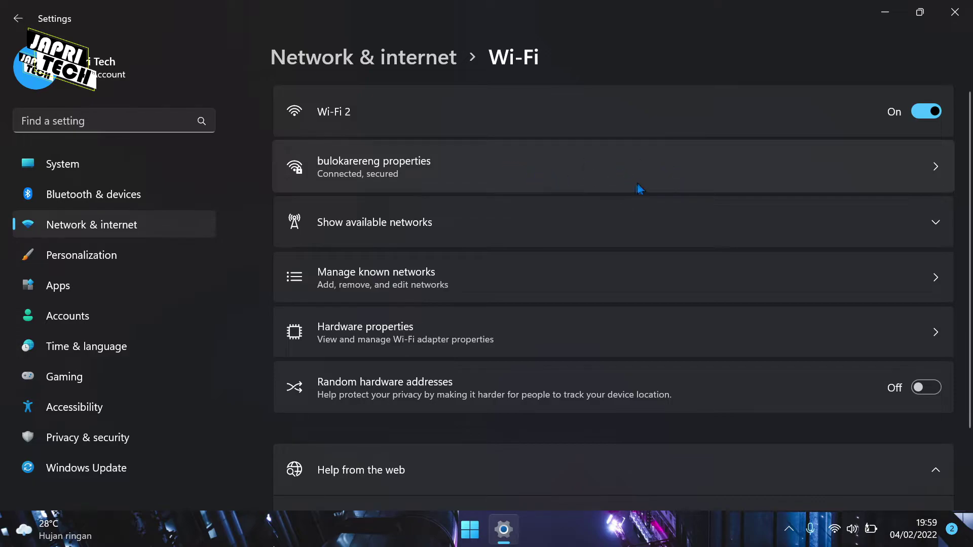
{"action": "left_click", "coordinate": [612, 167]}
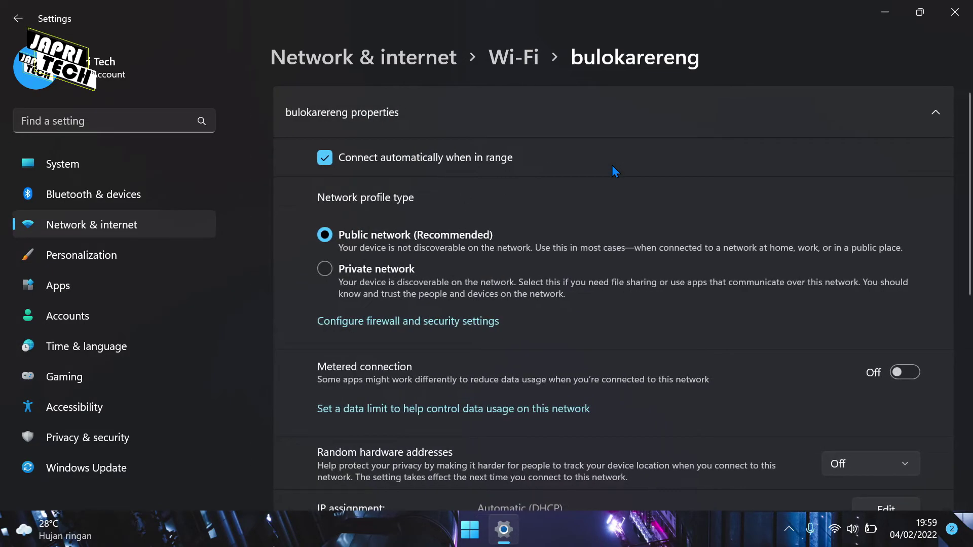
{"action": "left_click", "coordinate": [405, 276]}
{"action": "left_click", "coordinate": [20, 18]}
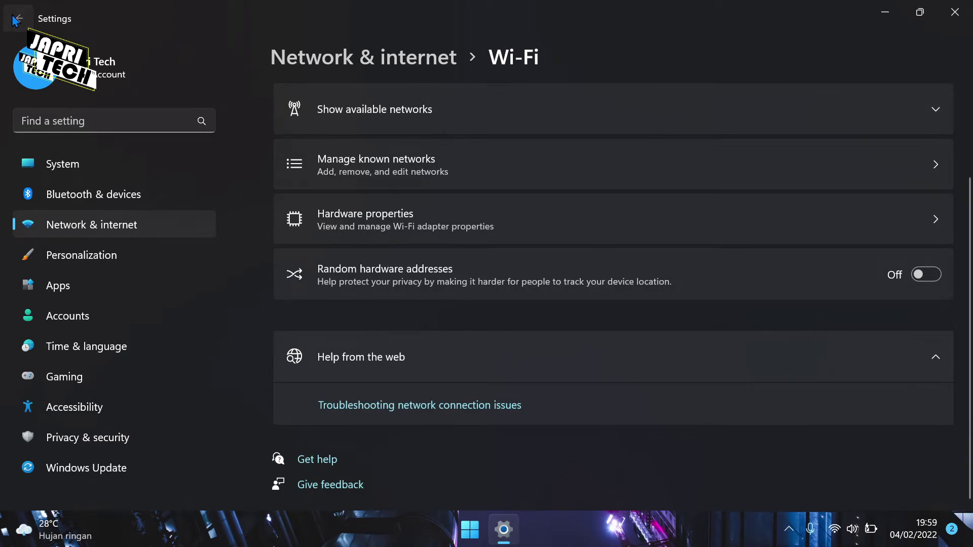
{"action": "left_click", "coordinate": [17, 20]}
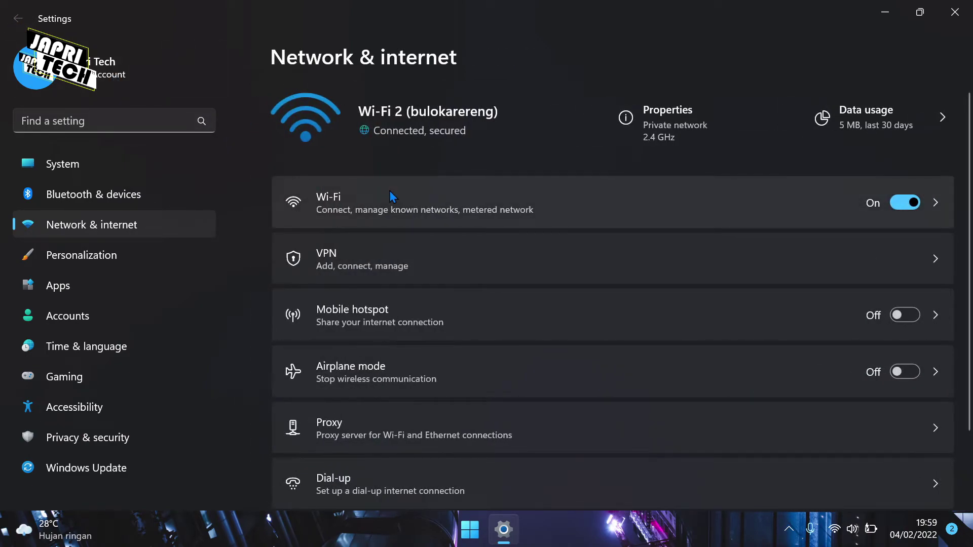
- Open the additional network adapter options from the advanced network settings
{"action": "scroll", "coordinate": [389, 190], "scroll_direction": "down", "scroll_amount": 2}
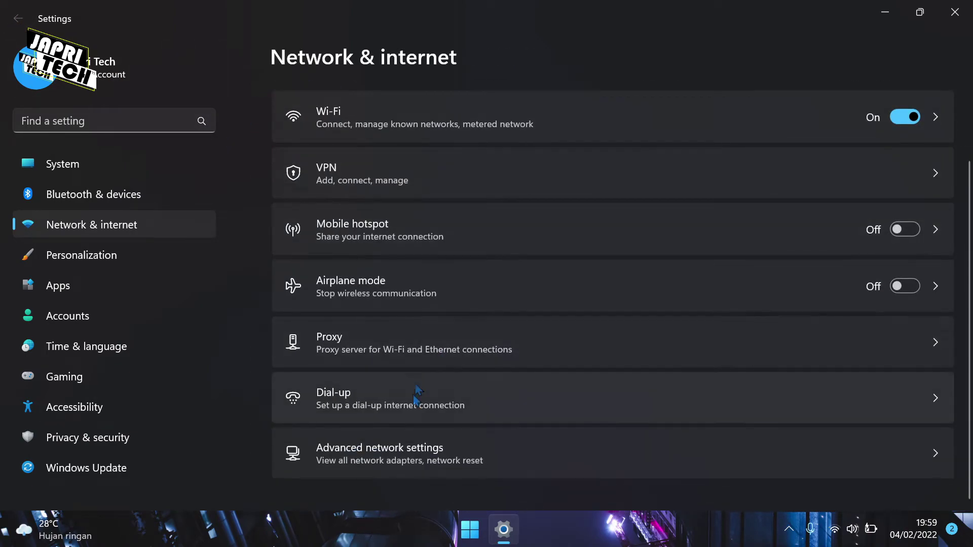
{"action": "scroll", "coordinate": [411, 405], "scroll_direction": "up", "scroll_amount": 2}
{"action": "scroll", "coordinate": [420, 451], "scroll_direction": "down", "scroll_amount": 2}
{"action": "left_click", "coordinate": [439, 459]}
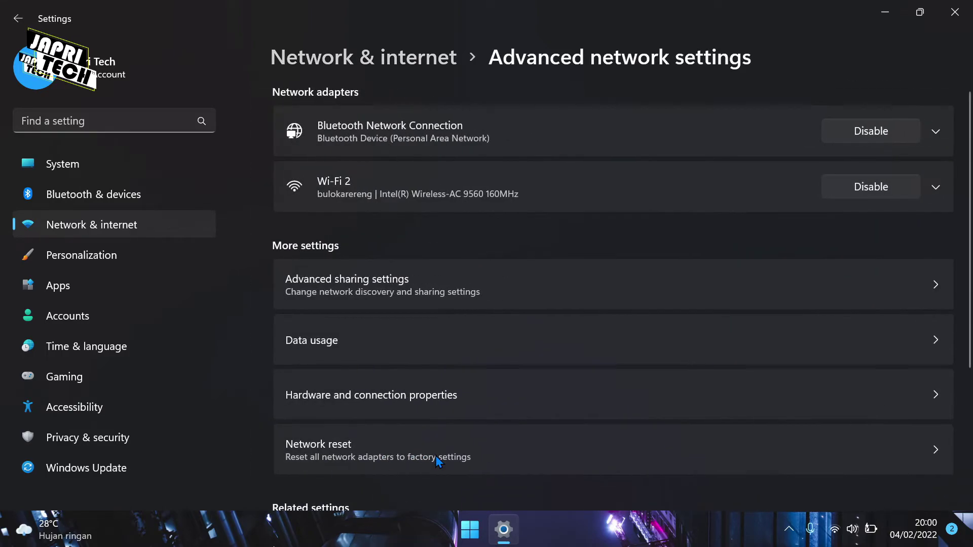
{"action": "scroll", "coordinate": [433, 421], "scroll_direction": "down", "scroll_amount": 3}
{"action": "scroll", "coordinate": [432, 418], "scroll_direction": "down", "scroll_amount": 2}
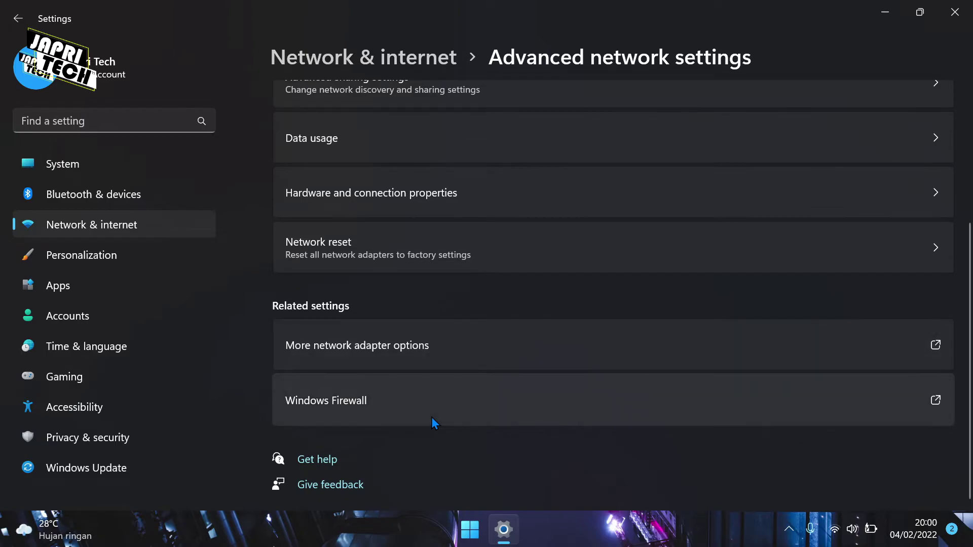
{"action": "scroll", "coordinate": [430, 418], "scroll_direction": "up", "scroll_amount": 3}
{"action": "scroll", "coordinate": [430, 418], "scroll_direction": "down", "scroll_amount": 3}
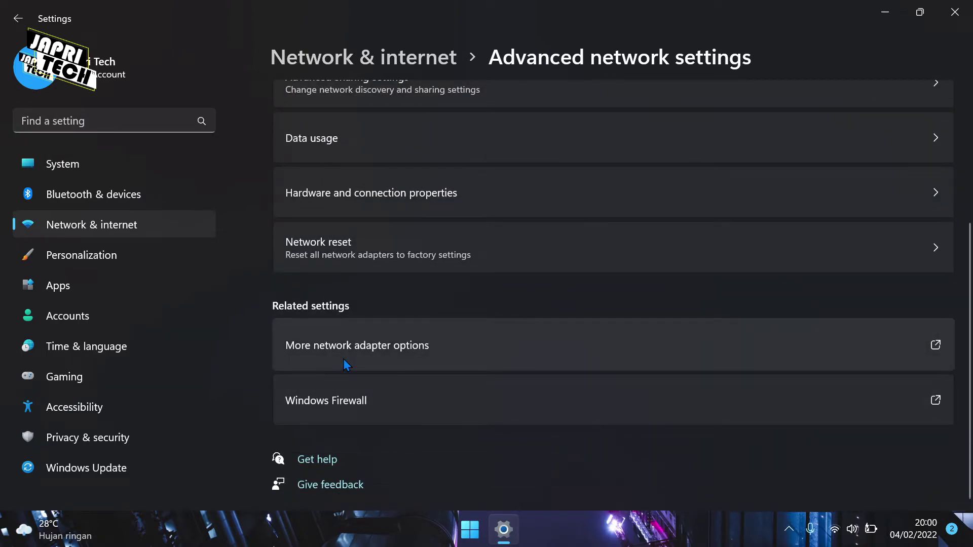
{"action": "left_click", "coordinate": [394, 353]}
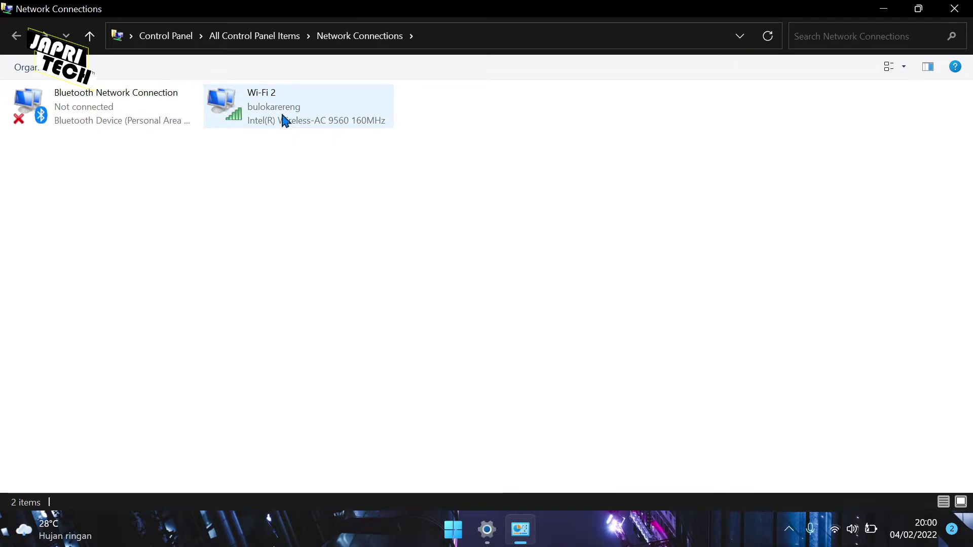
- Open the Internet Protocol Version 4 (TCP/IPv4) properties of the Wi-Fi 2 adapter
{"action": "left_click", "coordinate": [292, 126]}
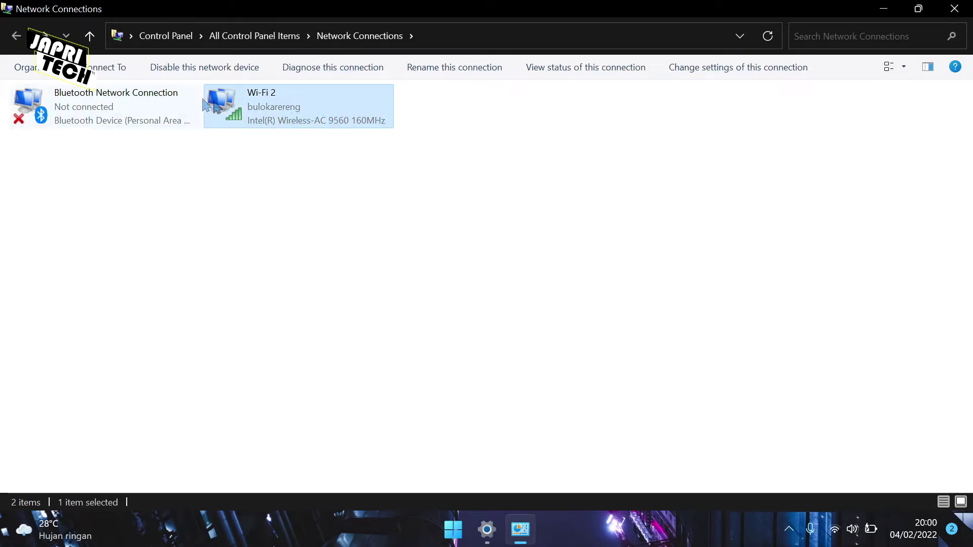
{"action": "right_click", "coordinate": [272, 115]}
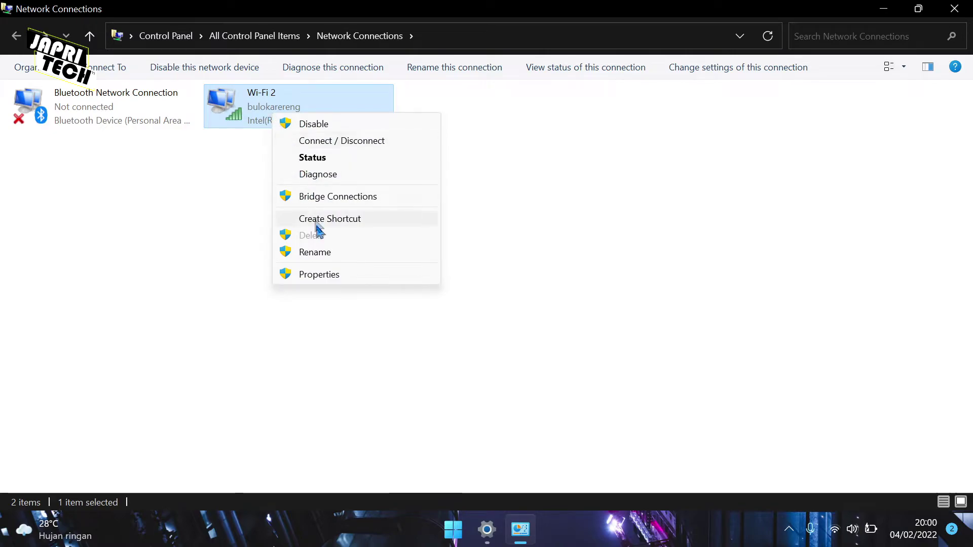
{"action": "left_click", "coordinate": [341, 274]}
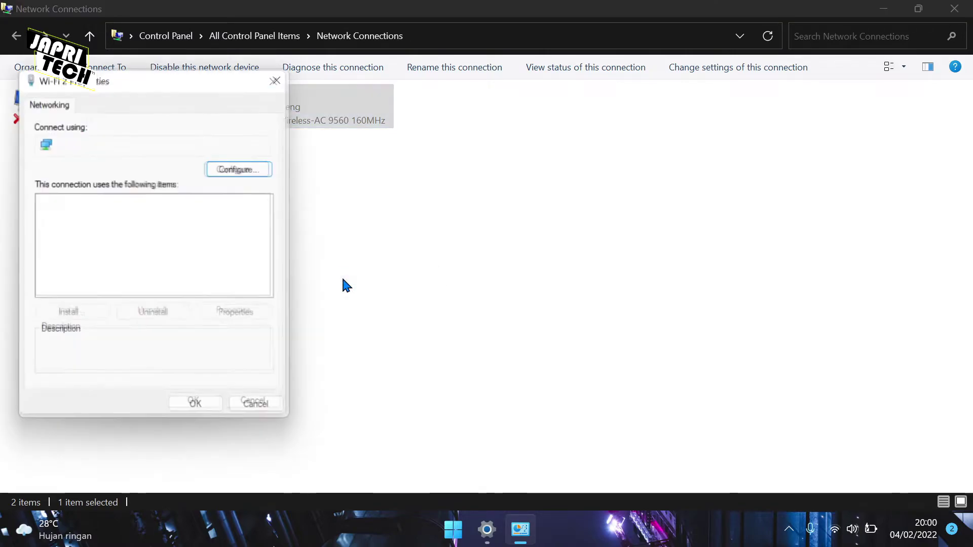
{"action": "left_click_drag", "start_coordinate": [172, 83], "coordinate": [481, 54]}
{"action": "scroll", "coordinate": [499, 225], "scroll_direction": "down", "scroll_amount": 2}
{"action": "scroll", "coordinate": [499, 226], "scroll_direction": "up", "scroll_amount": 2}
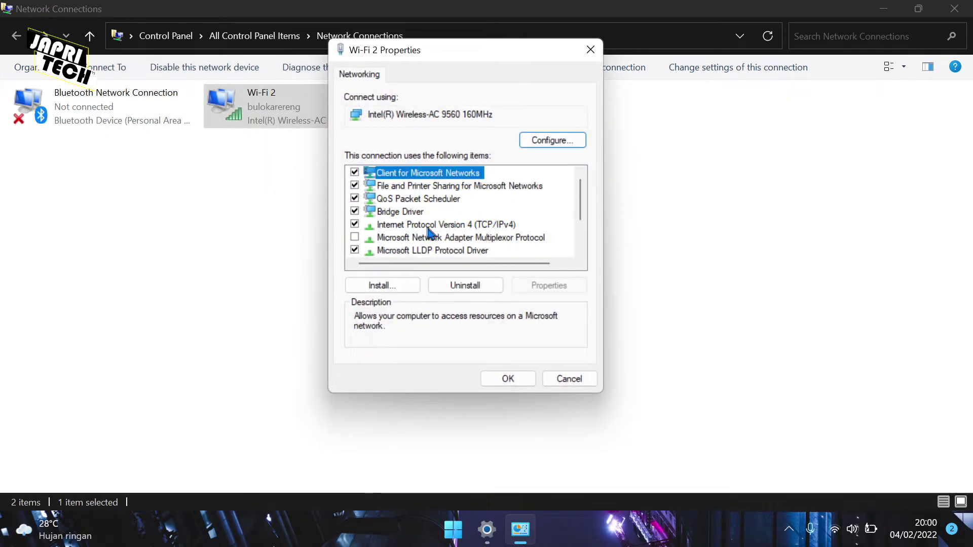
{"action": "left_click", "coordinate": [476, 228]}
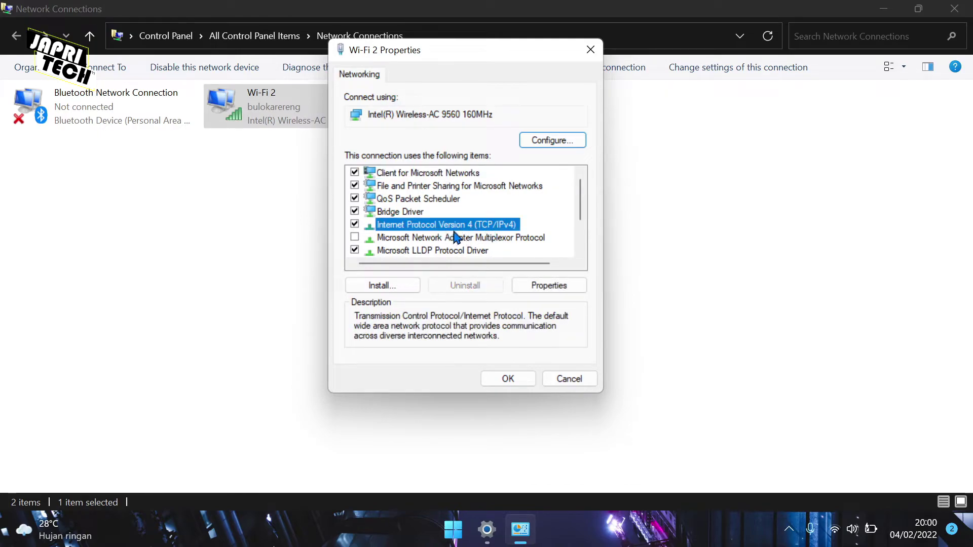
{"action": "left_click", "coordinate": [554, 287]}
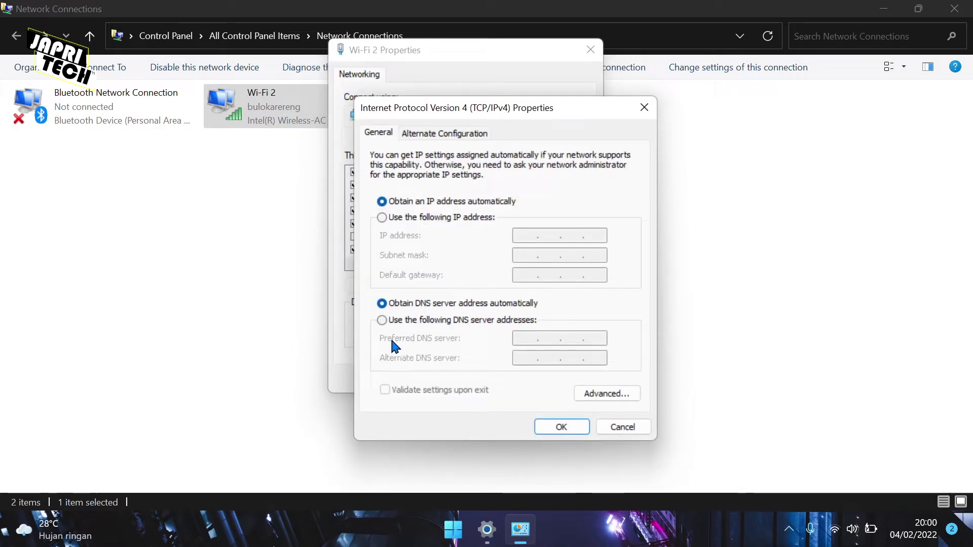
- Set the preferred DNS server to 8.8.8.8 and the alternate to 8.8.4.4, and apply them to the Wi-Fi 2 adapter
{"action": "left_click", "coordinate": [449, 321]}
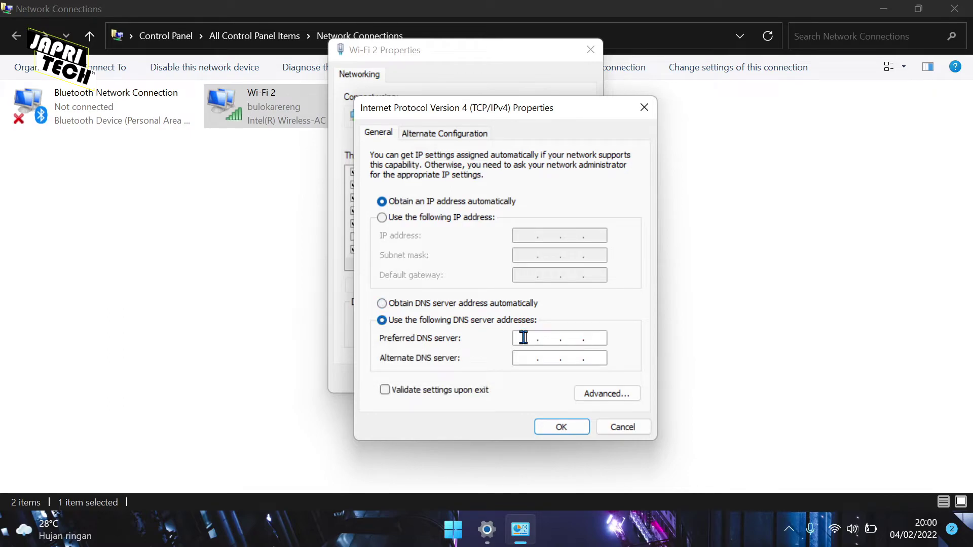
{"action": "type", "text": "8"}
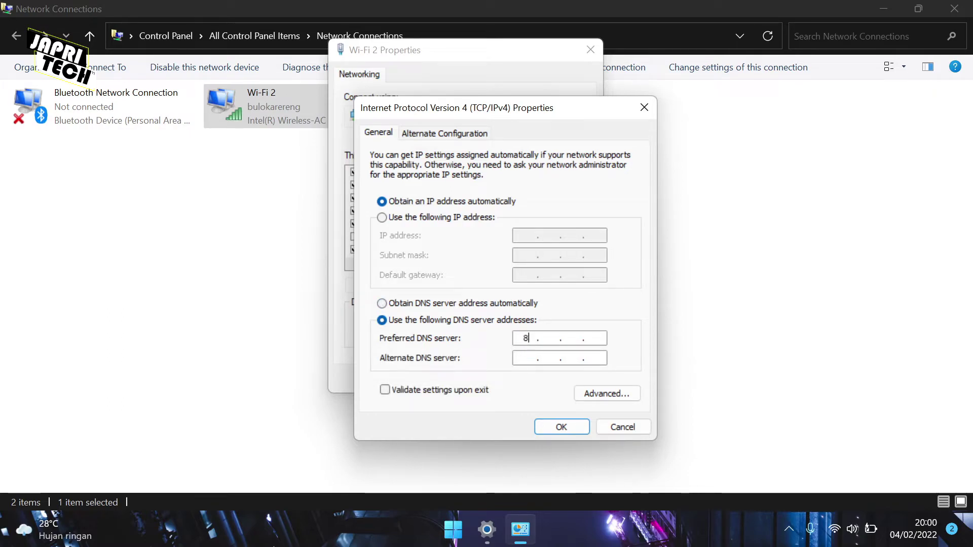
{"action": "type", "text": ".8.8.8"}
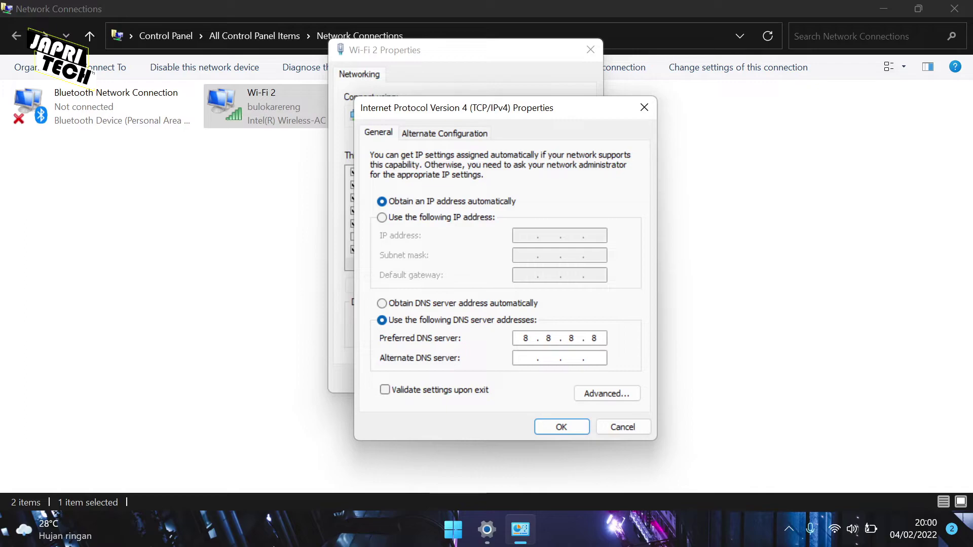
{"action": "left_click", "coordinate": [530, 357]}
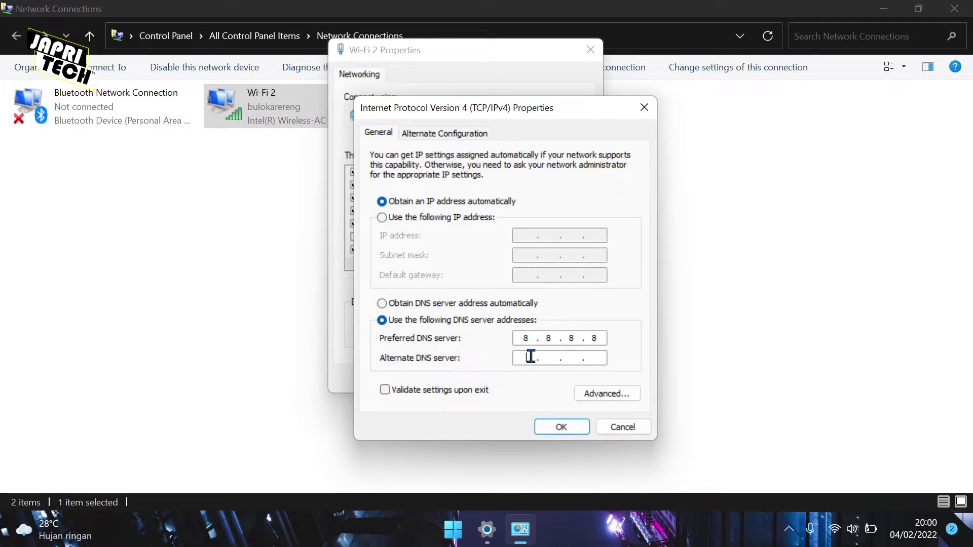
{"action": "type", "text": "8 "}
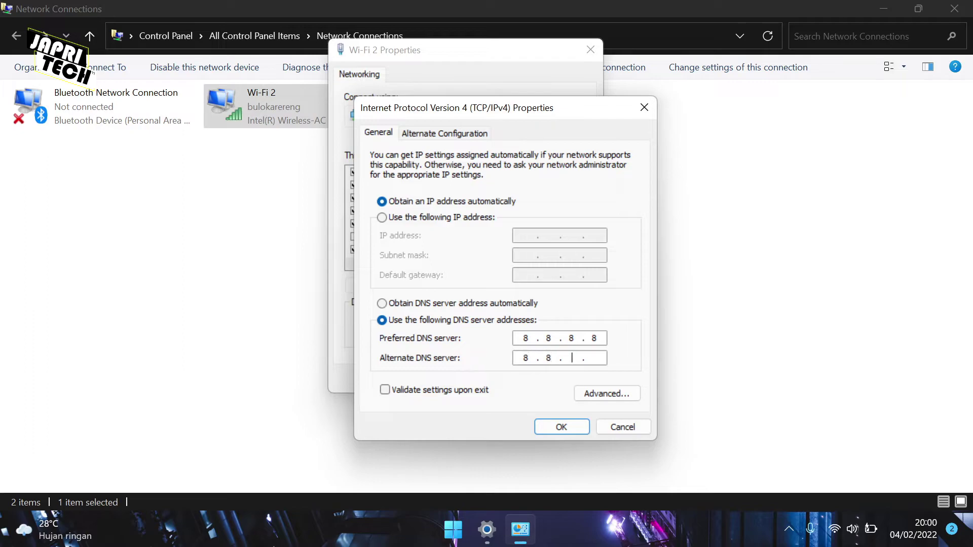
{"action": "type", "text": ". 8 . 4 . 4"}
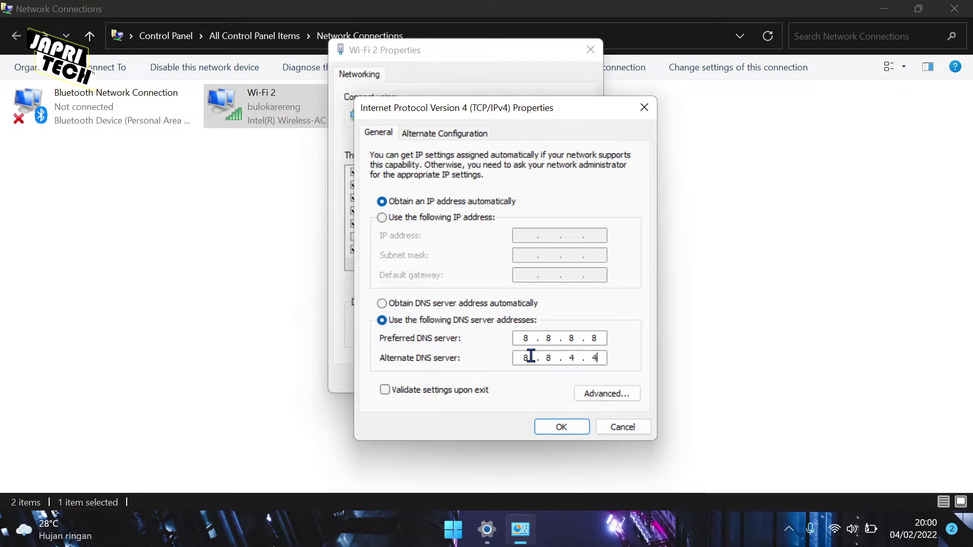
{"action": "left_click", "coordinate": [573, 428]}
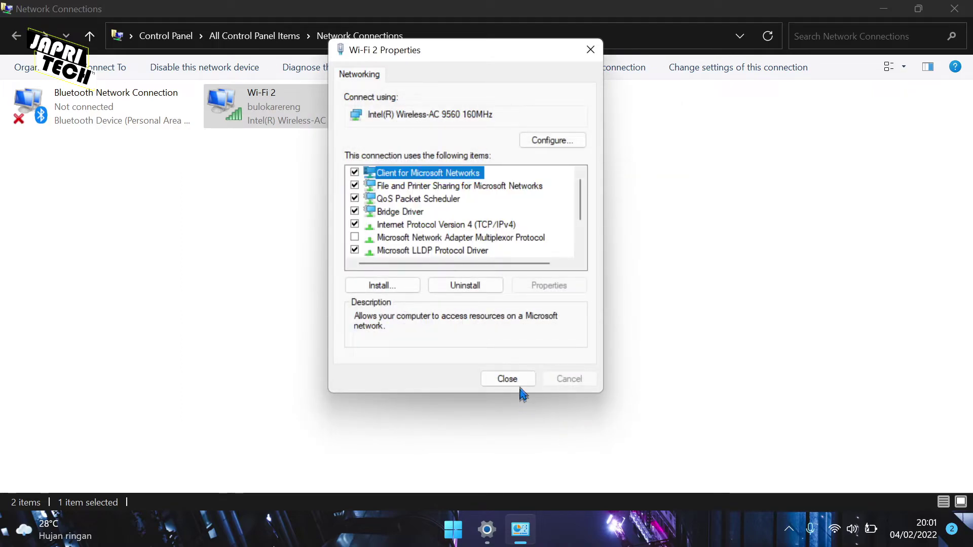
{"action": "left_click", "coordinate": [518, 380]}
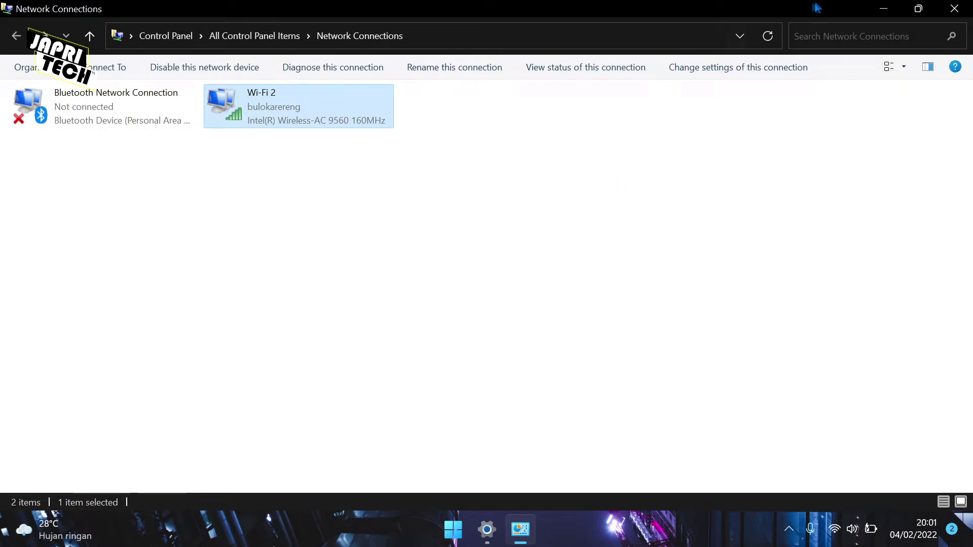
- Close the Network Connections and Settings windows and refresh the desktop
{"action": "left_click", "coordinate": [954, 8]}
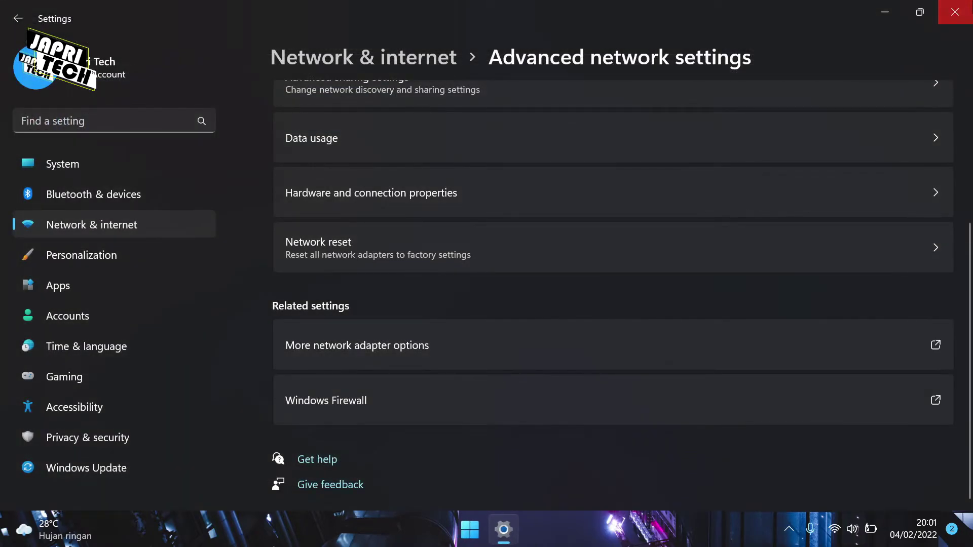
{"action": "left_click", "coordinate": [954, 12]}
{"action": "right_click", "coordinate": [381, 146]}
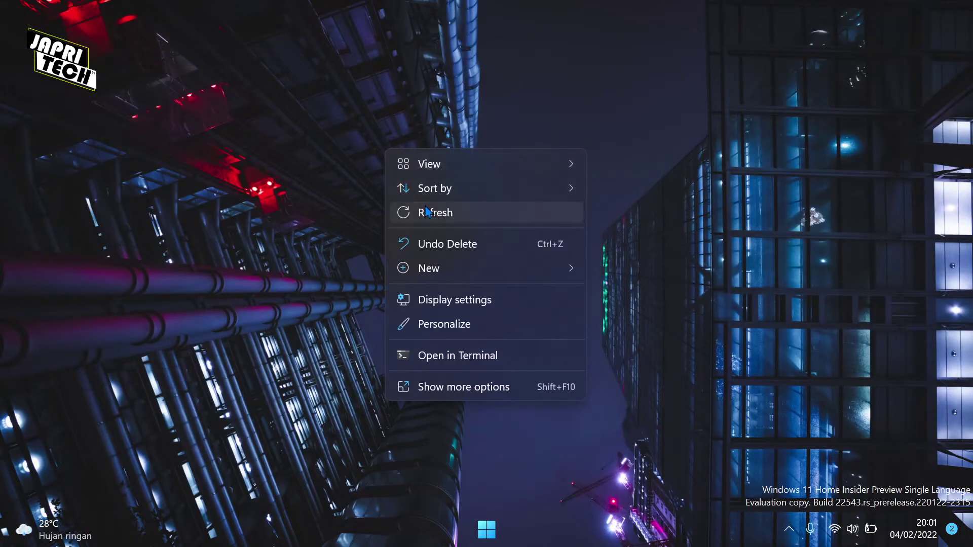
{"action": "left_click", "coordinate": [454, 221]}
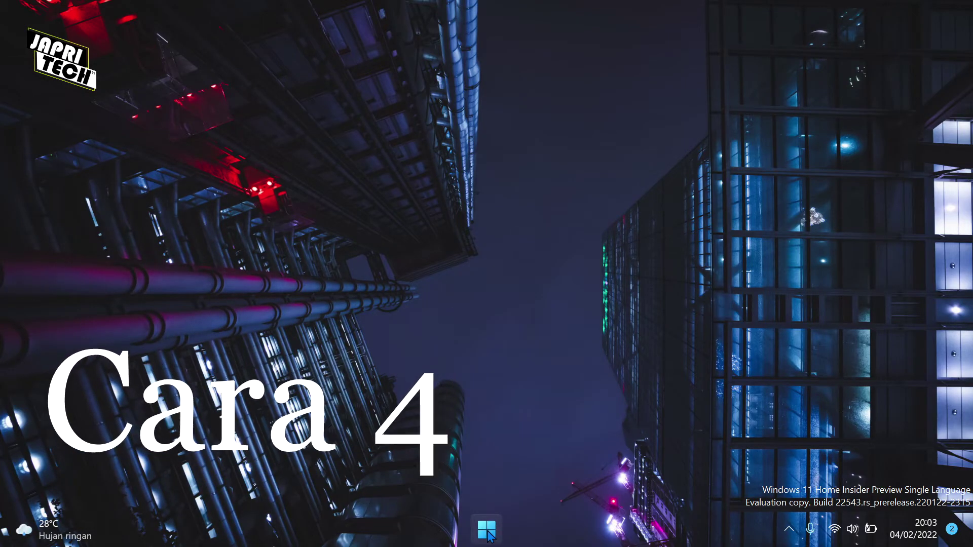
- Search Windows for "power plan" and open Choose a power plan
{"action": "left_click", "coordinate": [487, 532]}
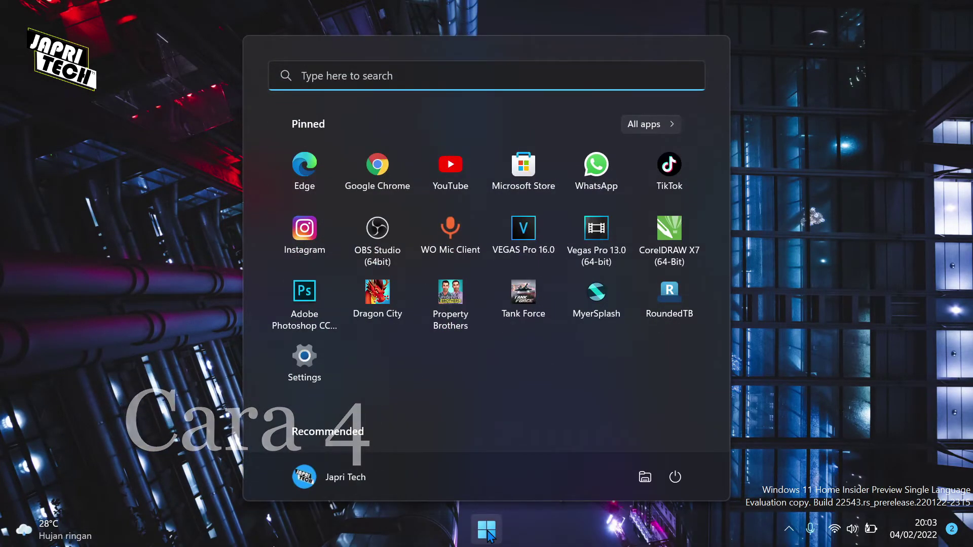
{"action": "type", "text": "po"}
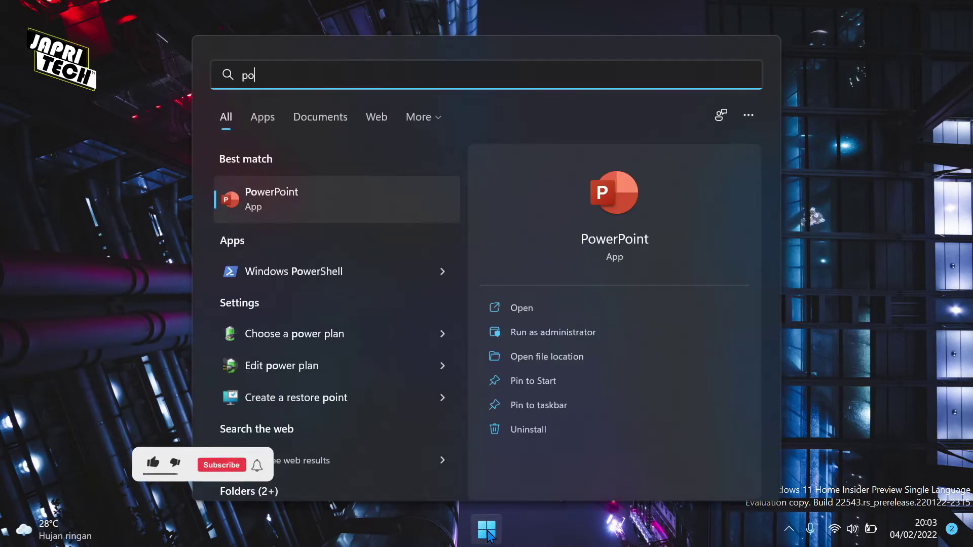
{"action": "type", "text": "wer plan"}
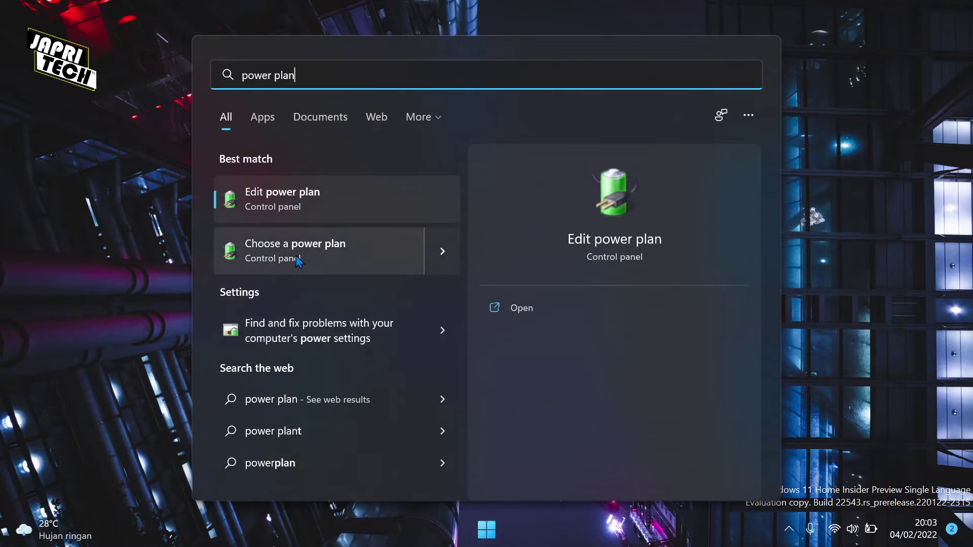
{"action": "left_click", "coordinate": [255, 240]}
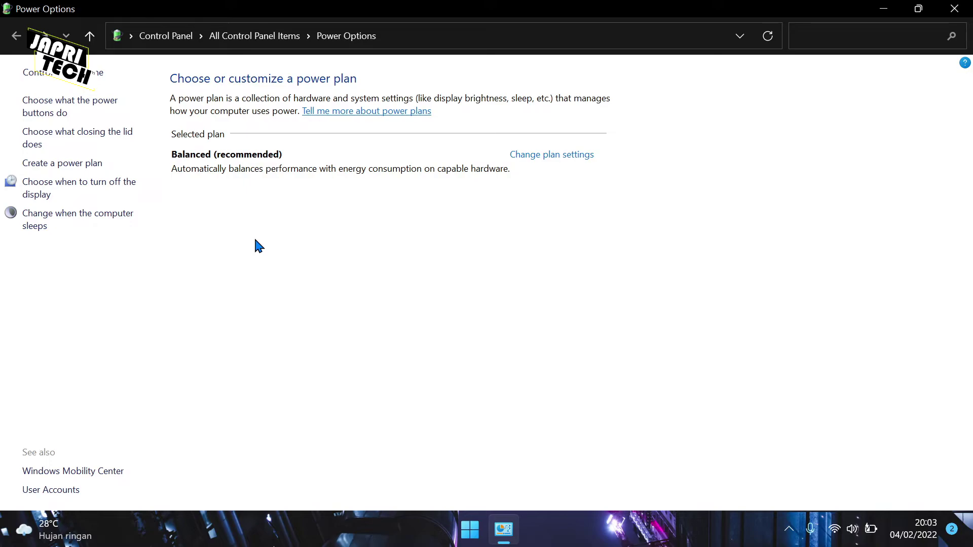
- Open the Balanced plan's advanced power settings and expand Power Saving Mode under Wireless Adapter Settings
{"action": "left_click", "coordinate": [549, 161]}
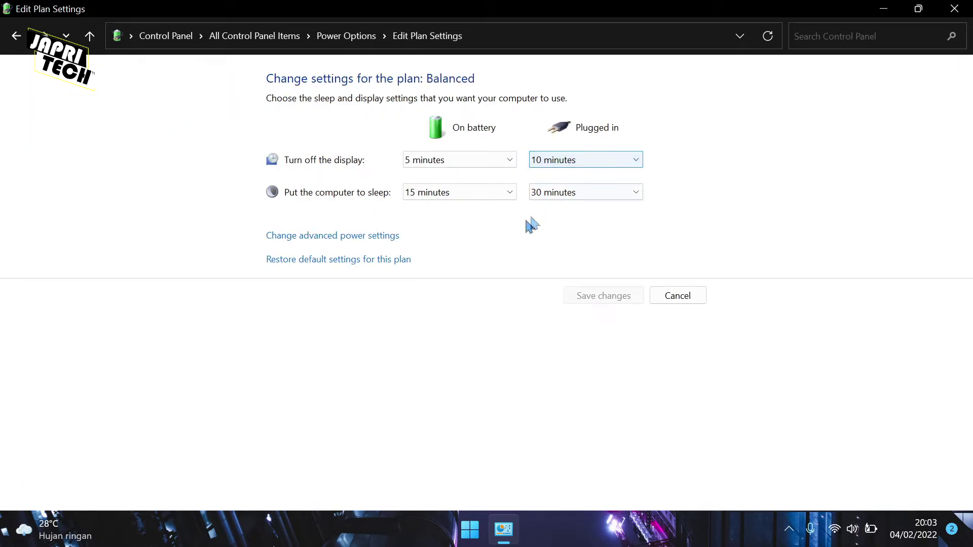
{"action": "left_click", "coordinate": [365, 236]}
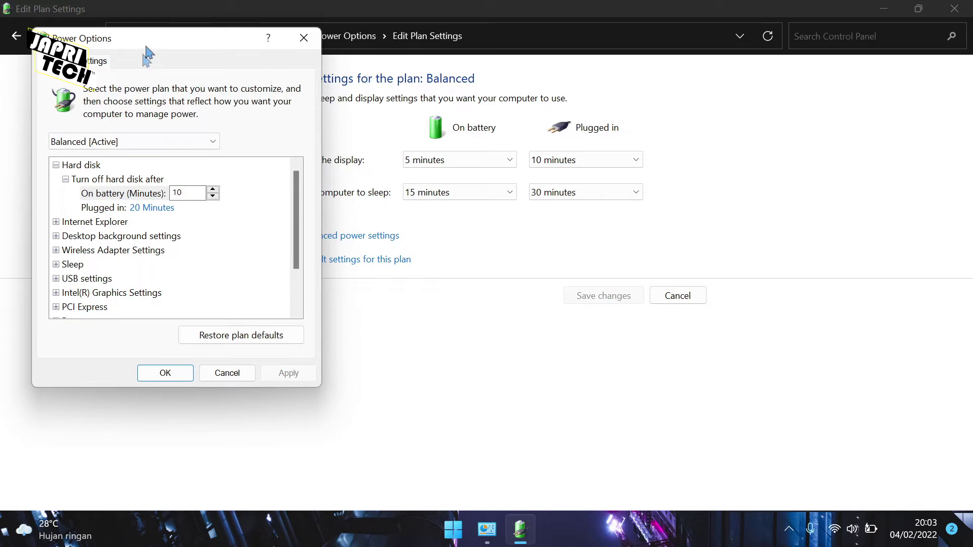
{"action": "left_click_drag", "start_coordinate": [155, 38], "coordinate": [476, 31]}
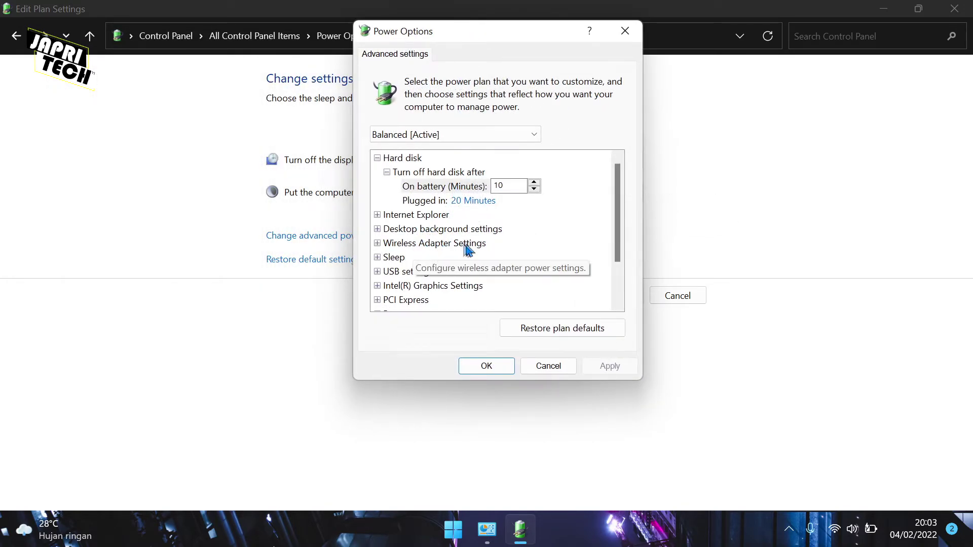
{"action": "left_click", "coordinate": [377, 243]}
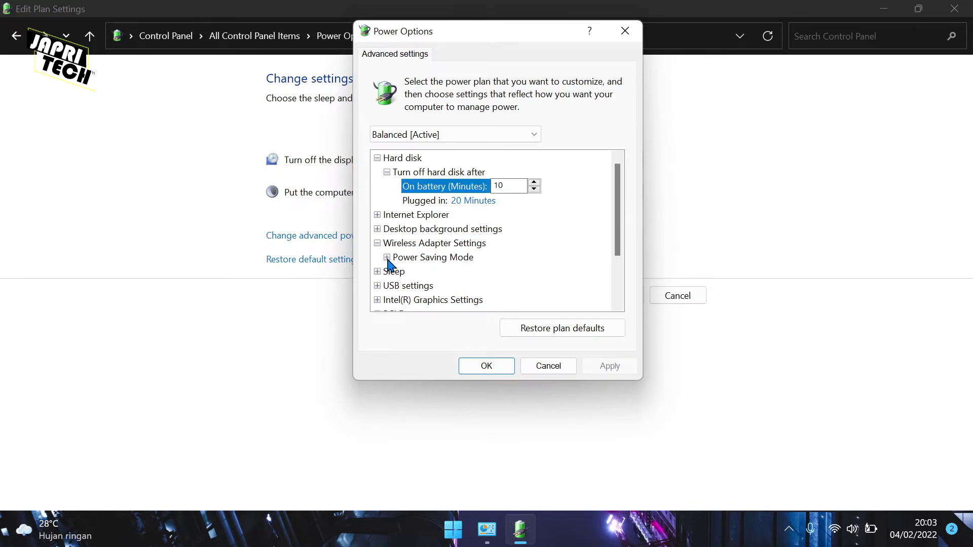
{"action": "left_click", "coordinate": [387, 258]}
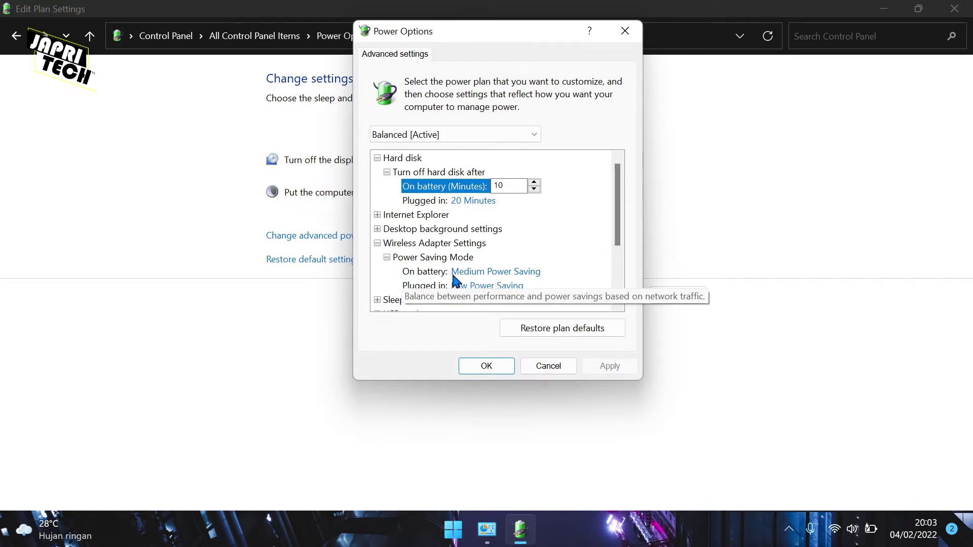
- Set the wireless adapter's Power Saving Mode to Maximum Performance both on battery and plugged in, and apply the change
{"action": "left_click", "coordinate": [476, 274]}
{"action": "left_click", "coordinate": [540, 276]}
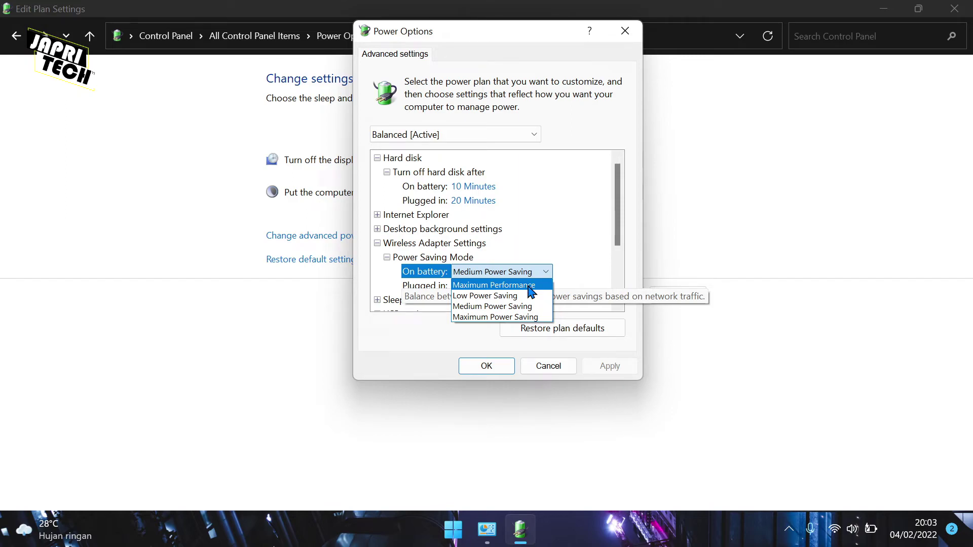
{"action": "left_click", "coordinate": [530, 285]}
{"action": "left_click", "coordinate": [524, 286]}
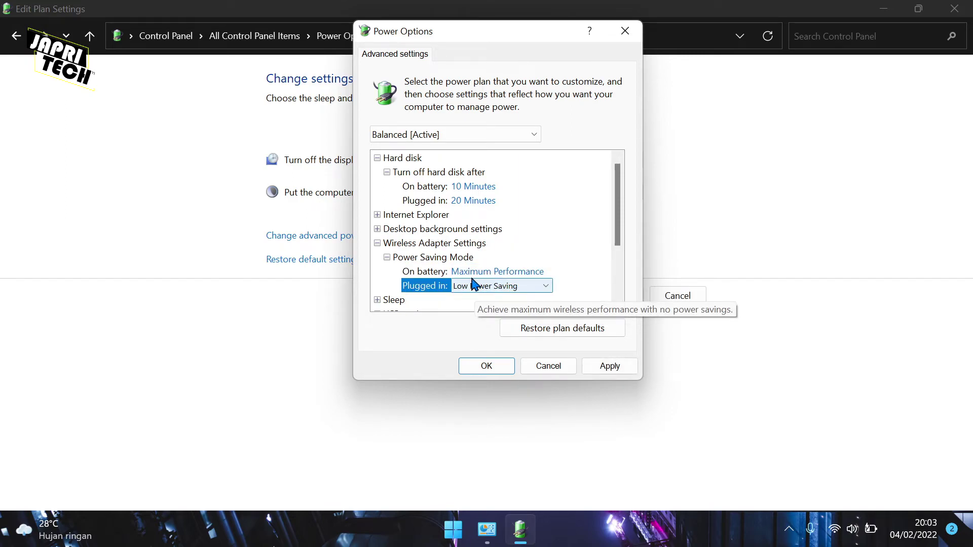
{"action": "left_click", "coordinate": [500, 291]}
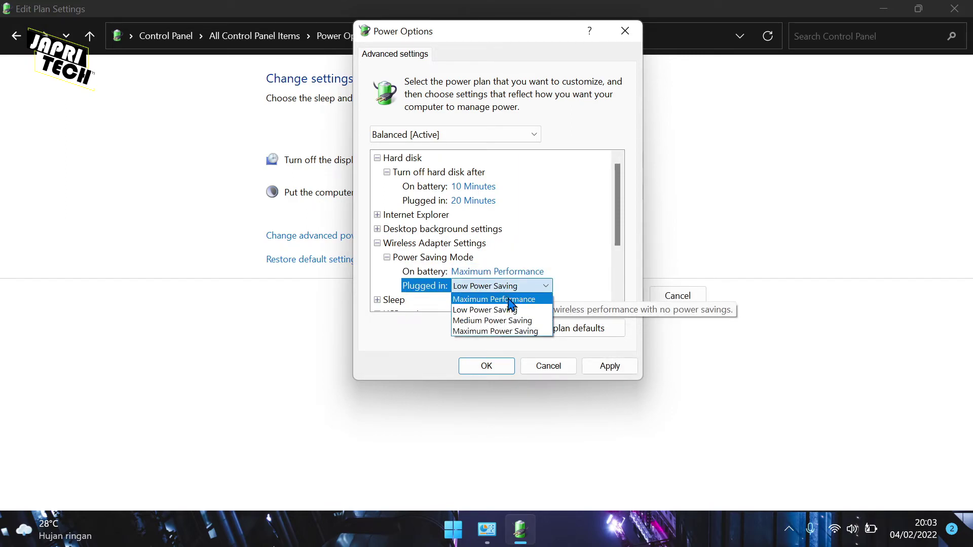
{"action": "left_click", "coordinate": [510, 302]}
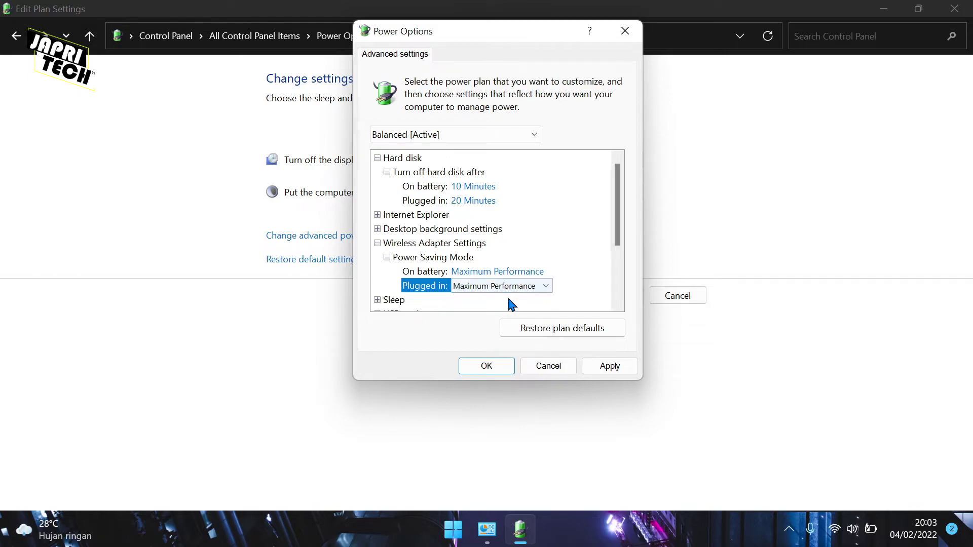
{"action": "left_click", "coordinate": [610, 367]}
{"action": "left_click", "coordinate": [497, 372]}
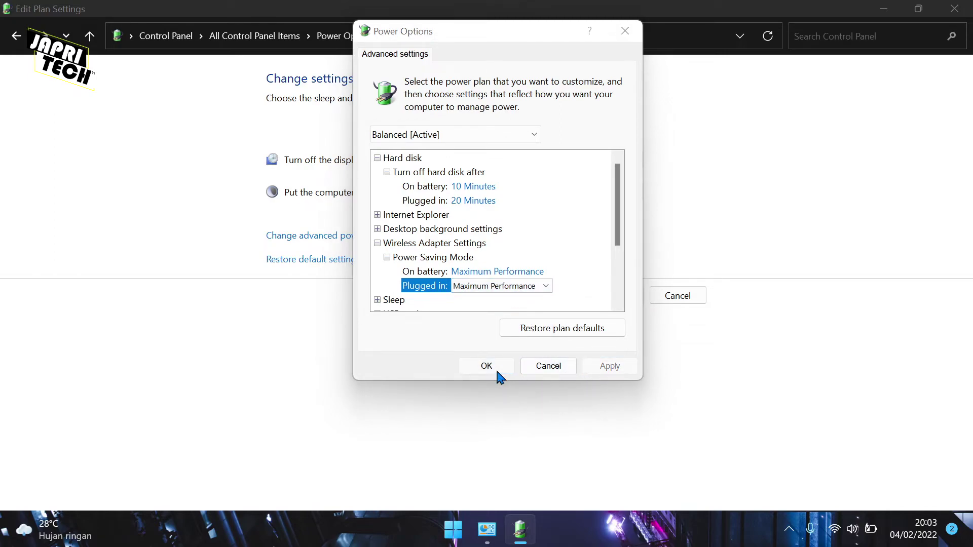
- Close the Edit Plan Settings window and refresh the desktop
{"action": "left_click", "coordinate": [953, 9]}
{"action": "right_click", "coordinate": [478, 108]}
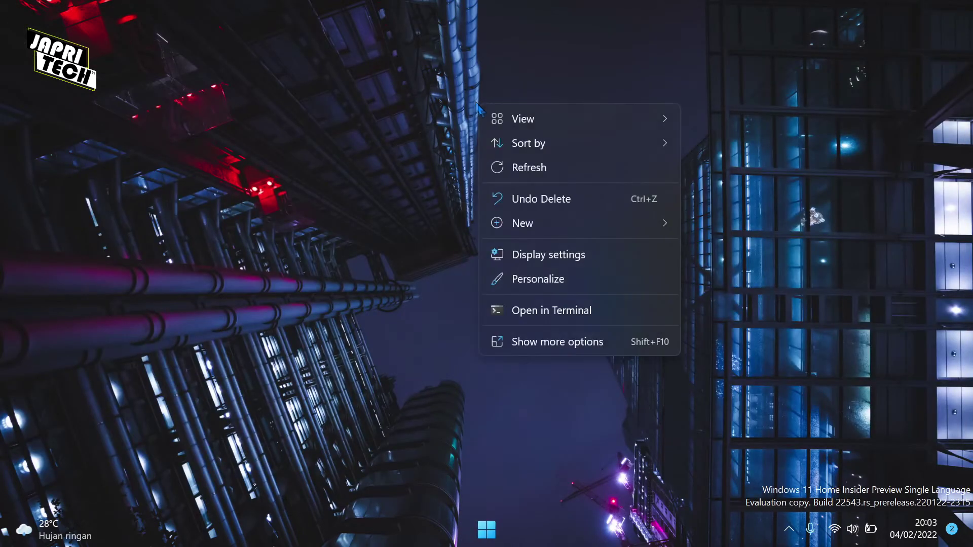
{"action": "left_click", "coordinate": [545, 166]}
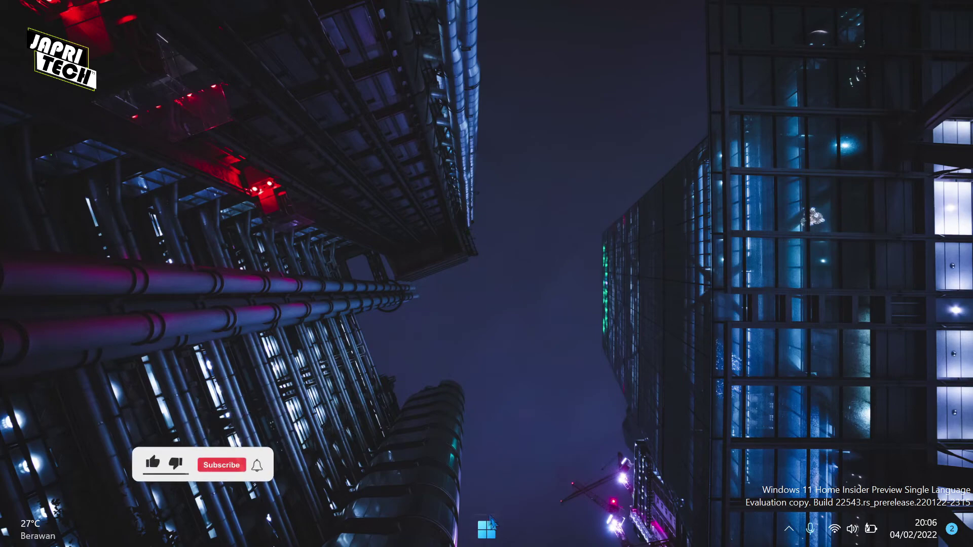
- Search Windows for "services" and open the Services app
{"action": "left_click", "coordinate": [496, 532]}
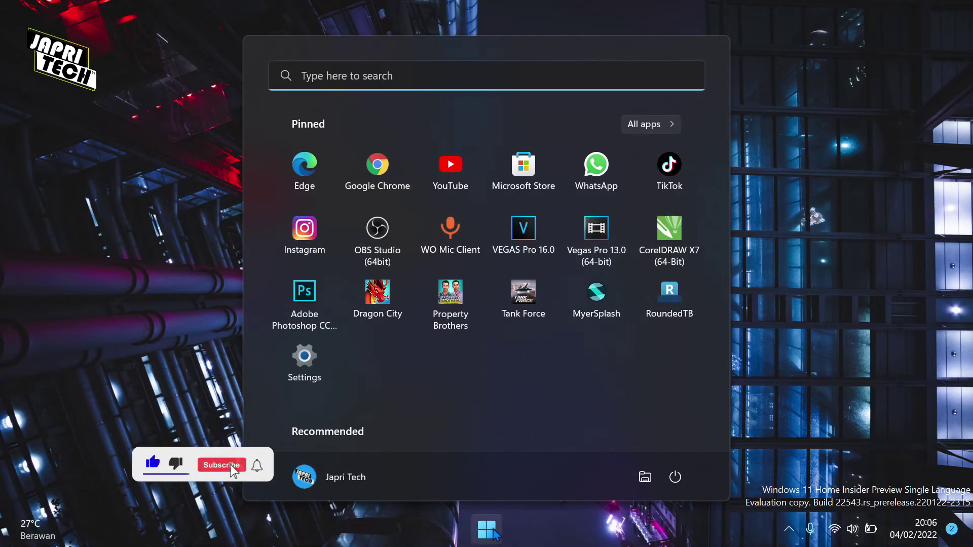
{"action": "type", "text": "services"}
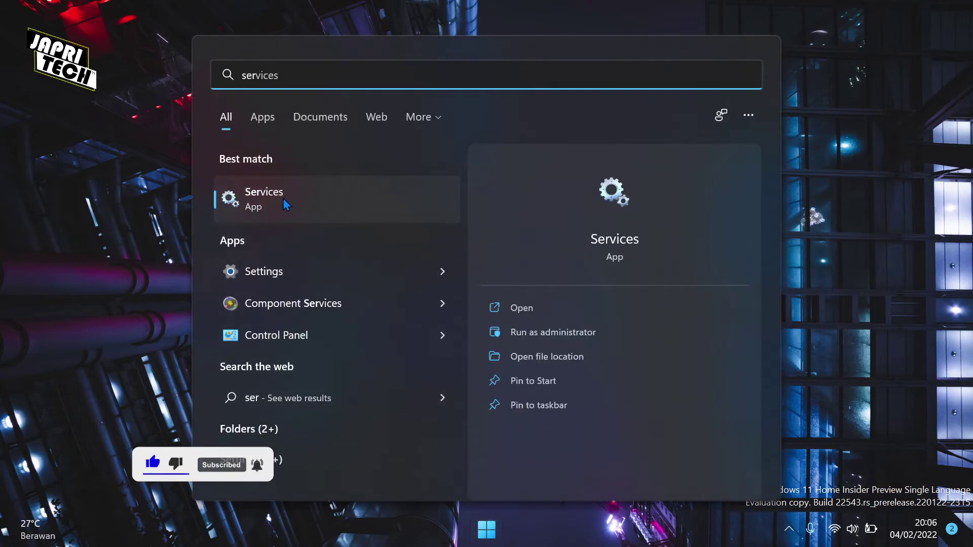
{"action": "left_click", "coordinate": [283, 198]}
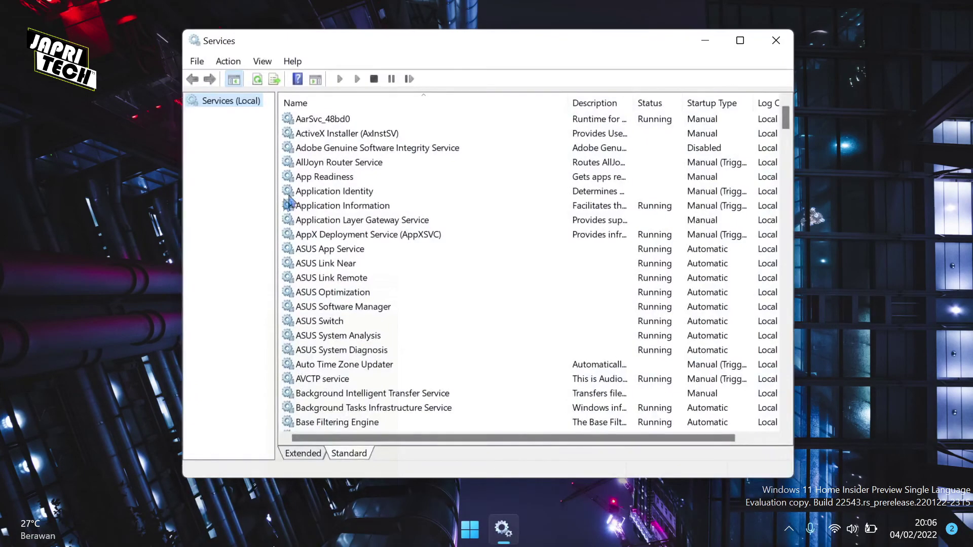
- Find the WWAN AutoConfig service in the list and open its properties
{"action": "left_click", "coordinate": [311, 197]}
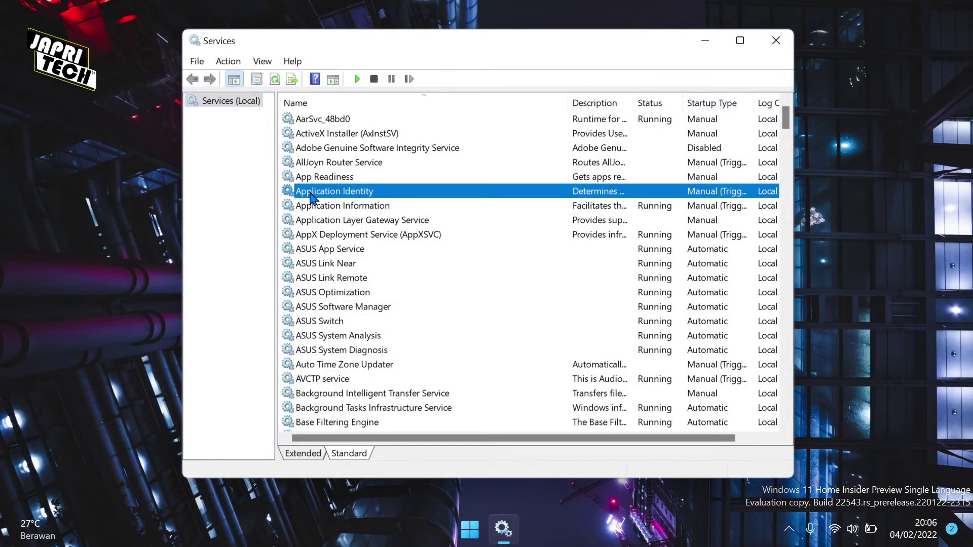
{"action": "key", "text": "w"}
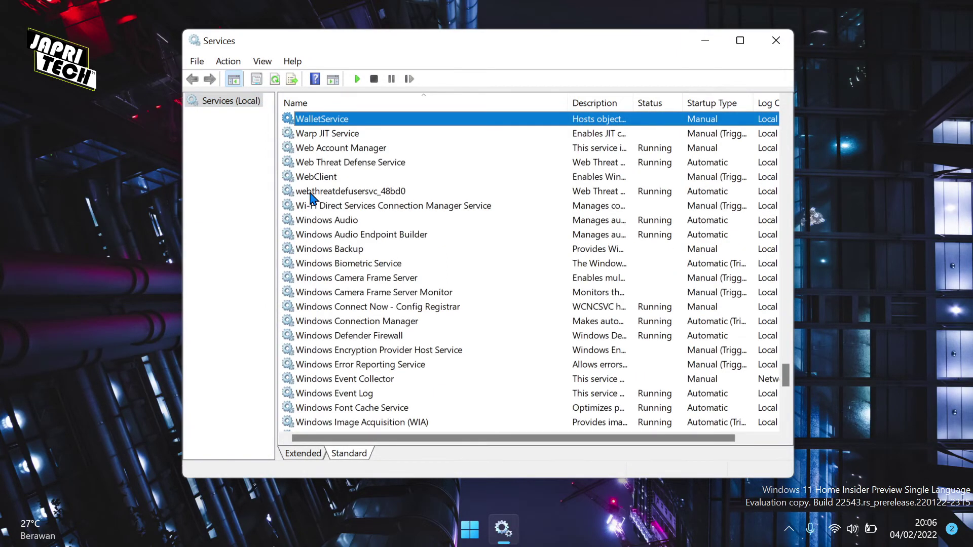
{"action": "scroll", "coordinate": [339, 212], "scroll_direction": "down", "scroll_amount": 10}
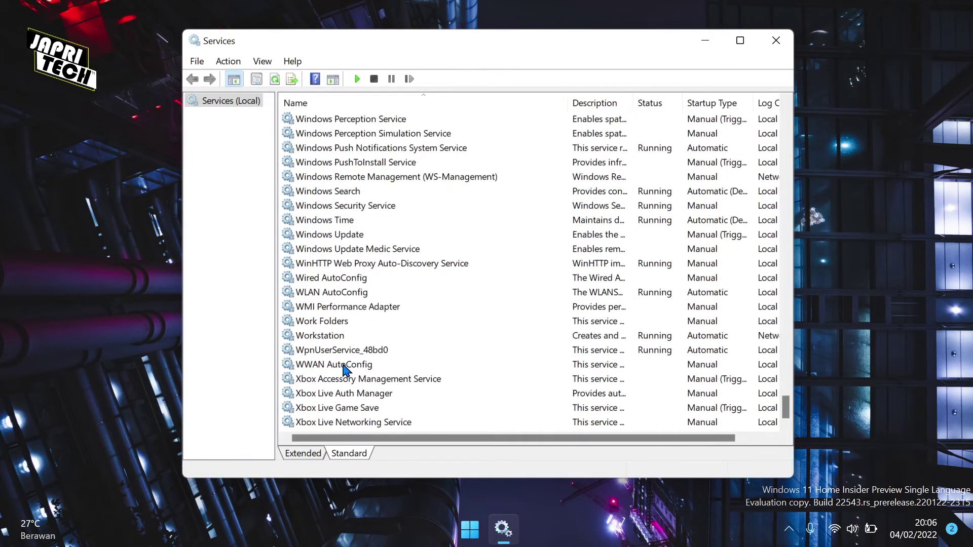
{"action": "left_click", "coordinate": [344, 368]}
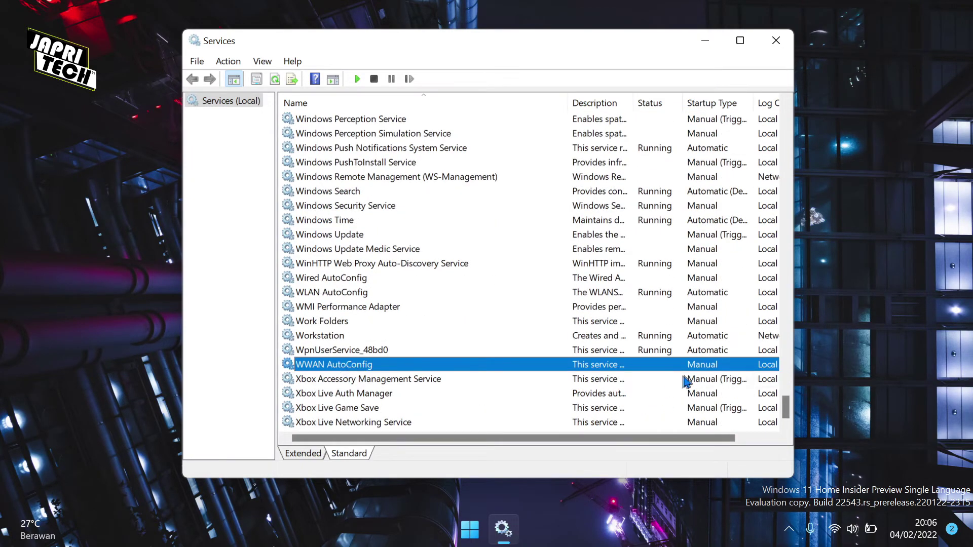
{"action": "right_click", "coordinate": [648, 374]}
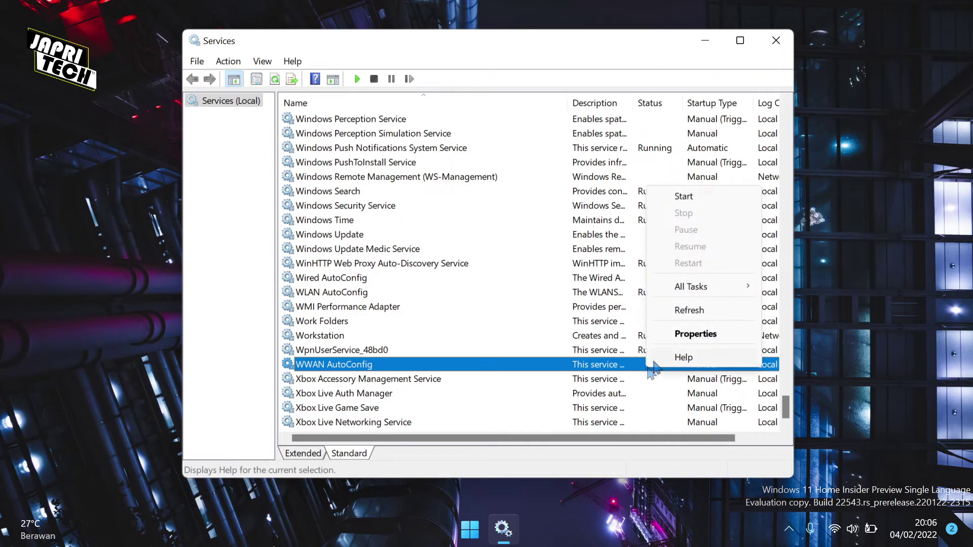
{"action": "left_click", "coordinate": [689, 335]}
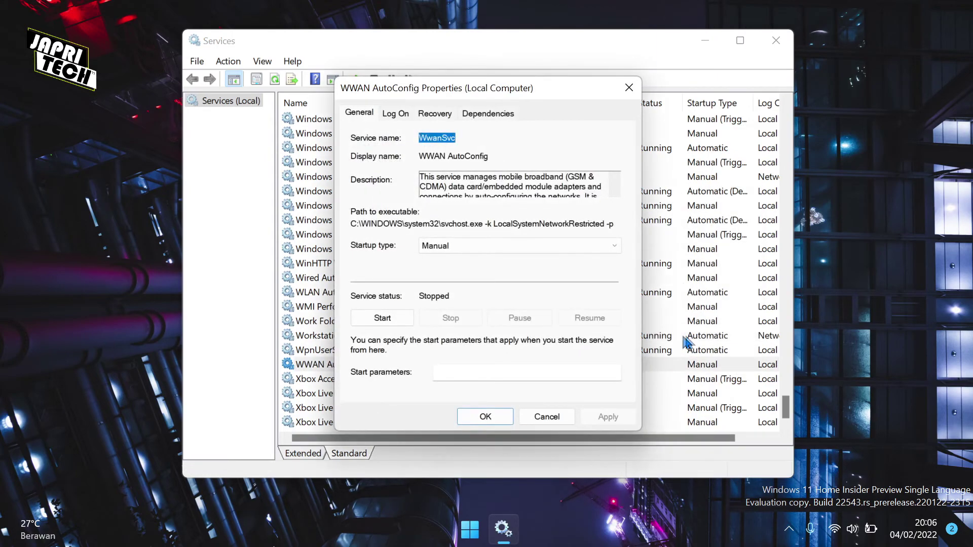
- Set the WWAN AutoConfig startup type to Automatic, apply it, and start the service
{"action": "left_click", "coordinate": [615, 244]}
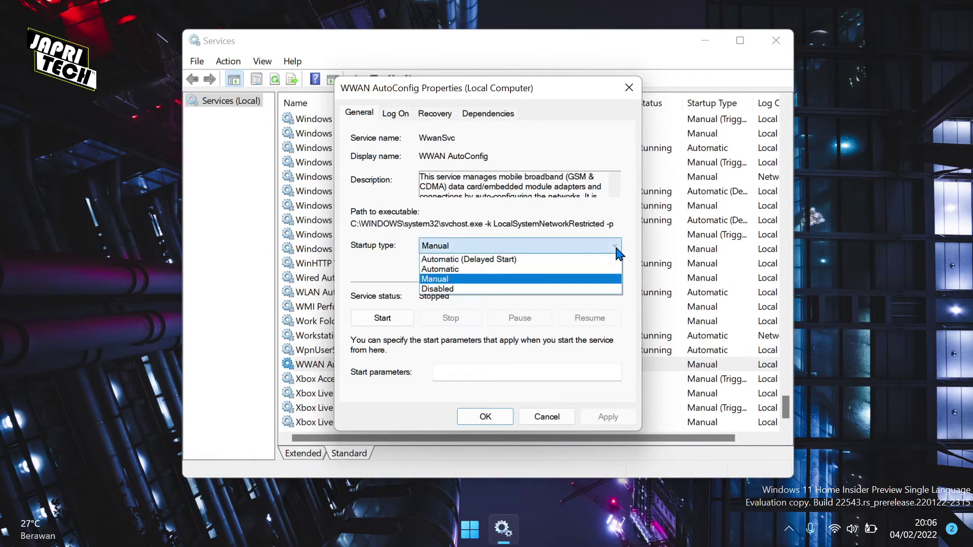
{"action": "left_click", "coordinate": [496, 270]}
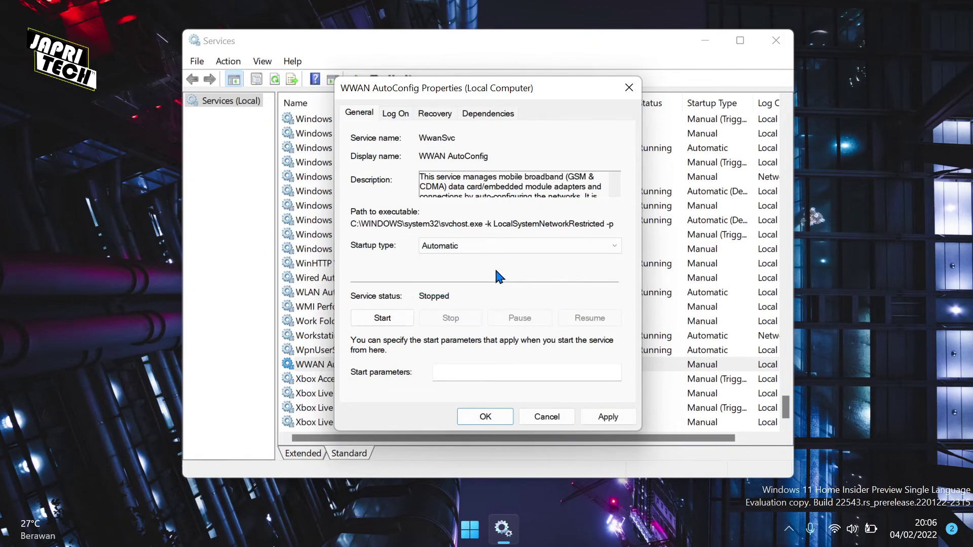
{"action": "left_click", "coordinate": [604, 418]}
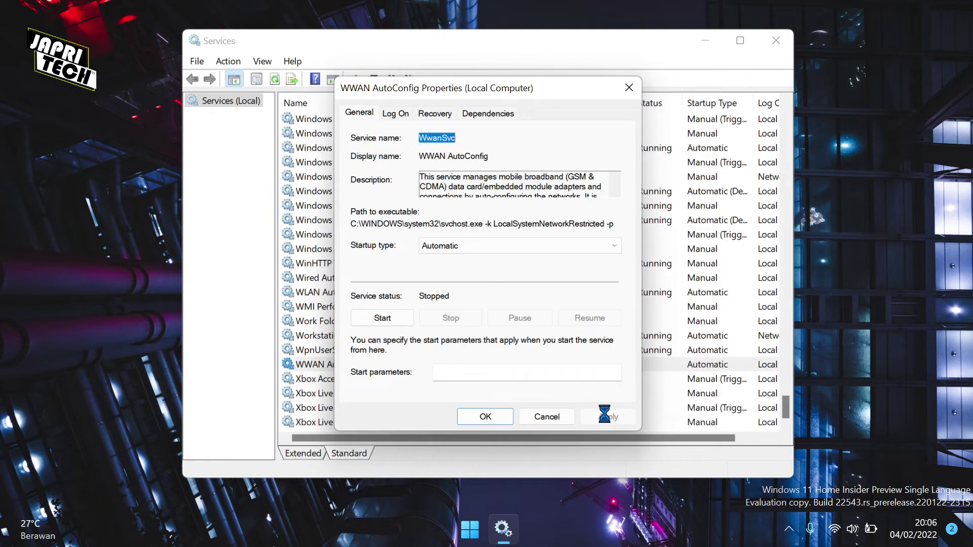
{"action": "left_click", "coordinate": [400, 319]}
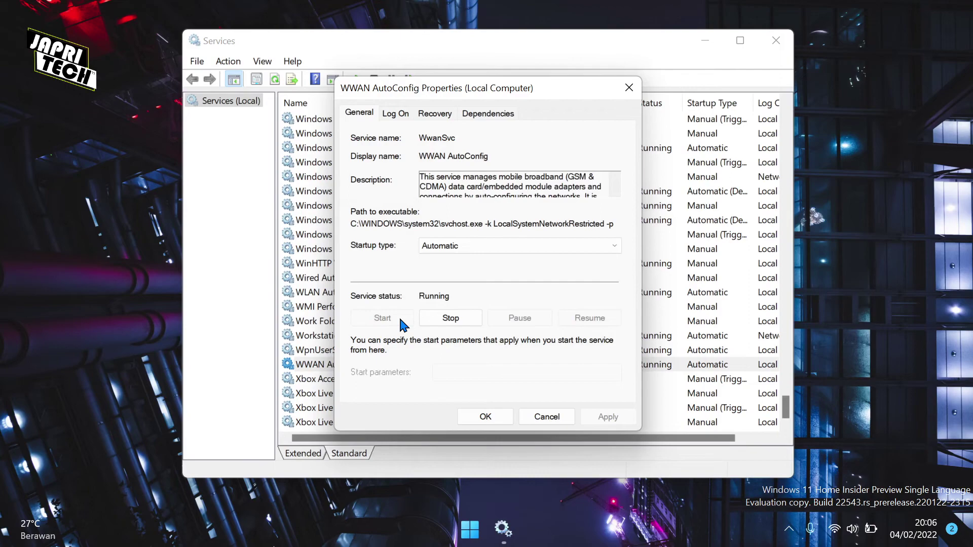
{"action": "left_click", "coordinate": [486, 416]}
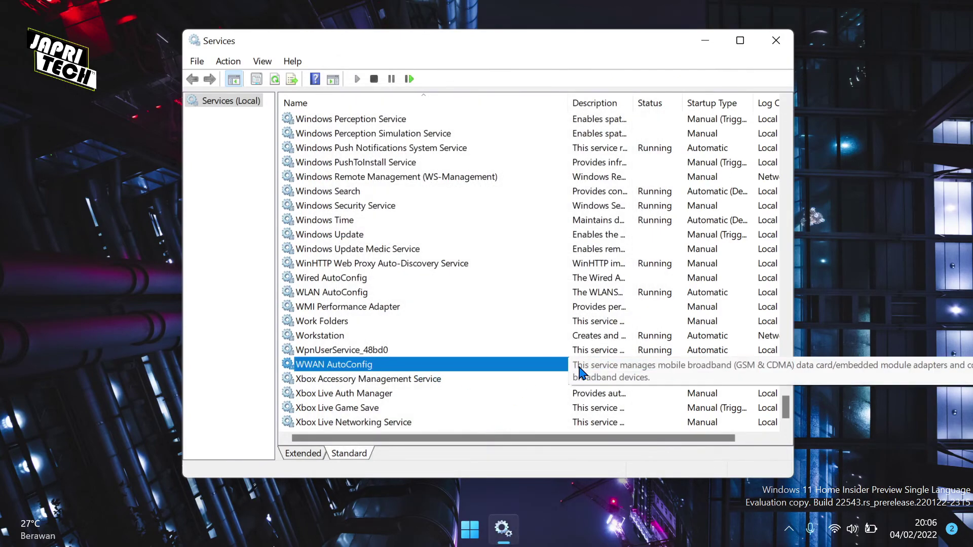
- Find the Wi-Fi Direct Services Connection Manager Service in the list and open its properties
{"action": "scroll", "coordinate": [579, 373], "scroll_direction": "up", "scroll_amount": 11}
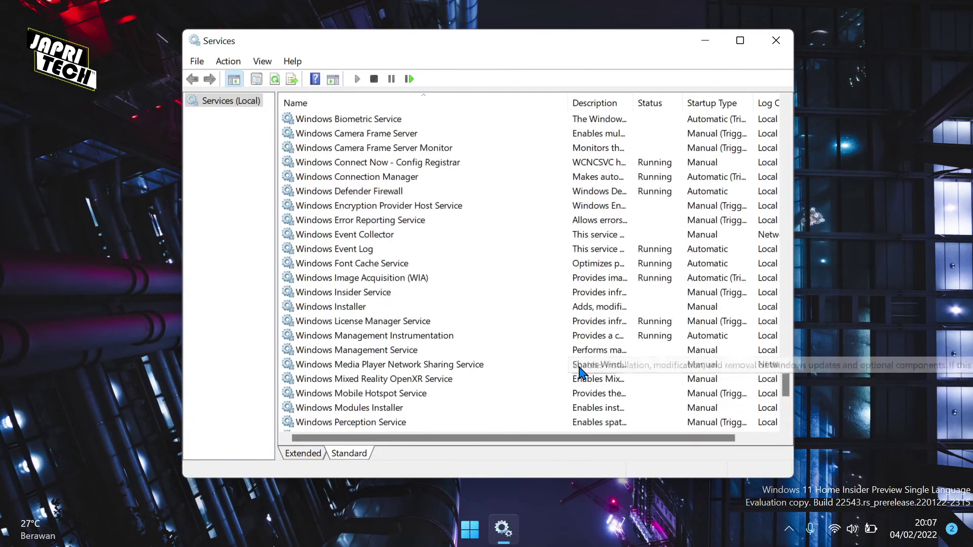
{"action": "scroll", "coordinate": [557, 348], "scroll_direction": "up", "scroll_amount": 1}
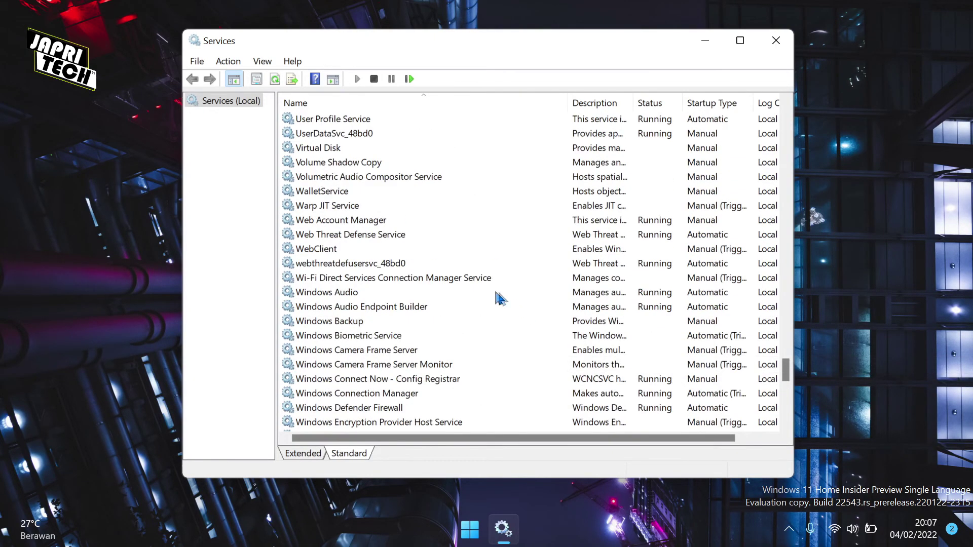
{"action": "left_click", "coordinate": [362, 279]}
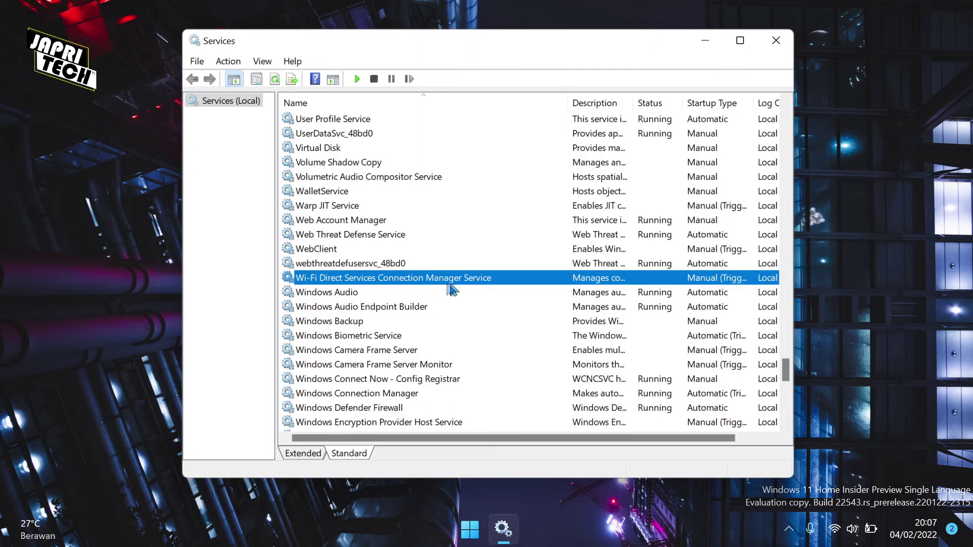
{"action": "right_click", "coordinate": [648, 281]}
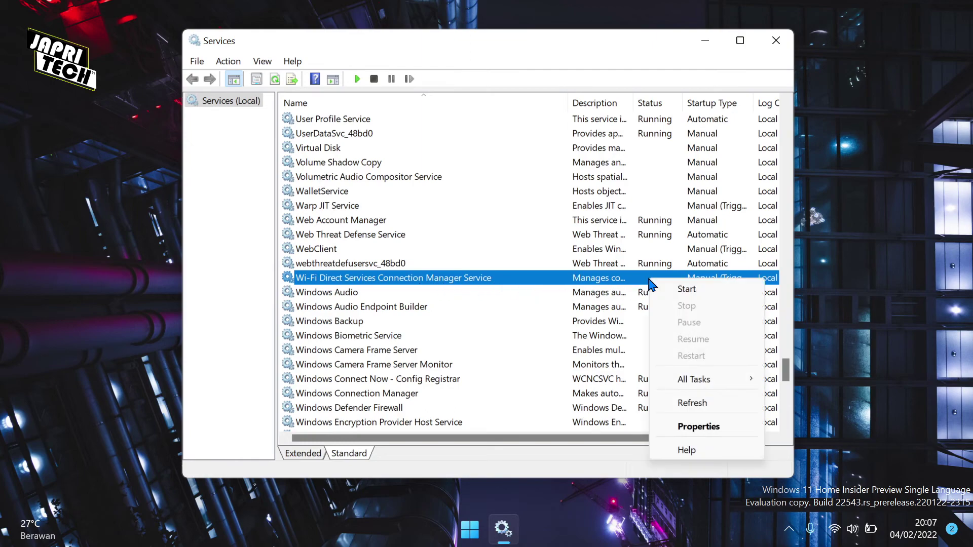
{"action": "left_click", "coordinate": [698, 426]}
- Set the Wi-Fi Direct Services Connection Manager Service startup type to Automatic, apply it, and start the service
{"action": "left_click", "coordinate": [524, 246]}
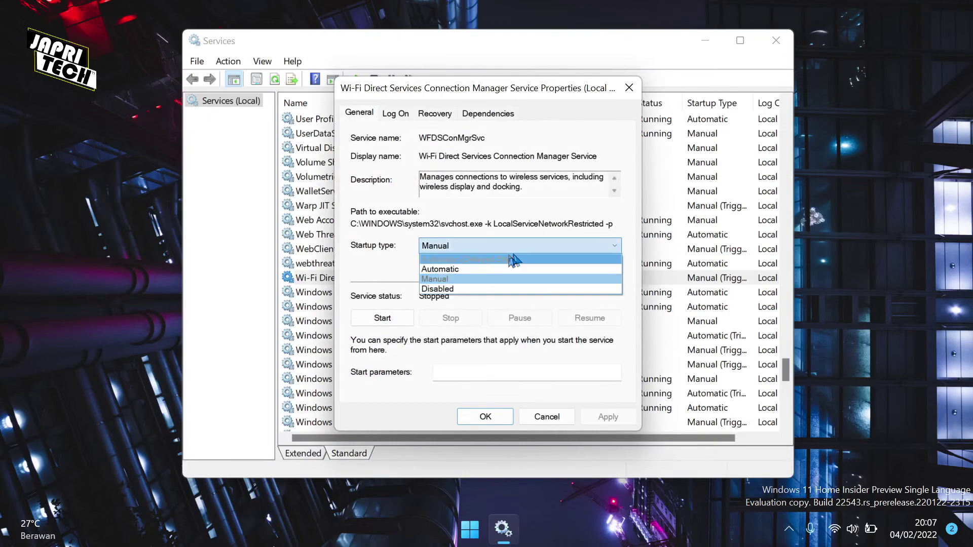
{"action": "left_click", "coordinate": [484, 269]}
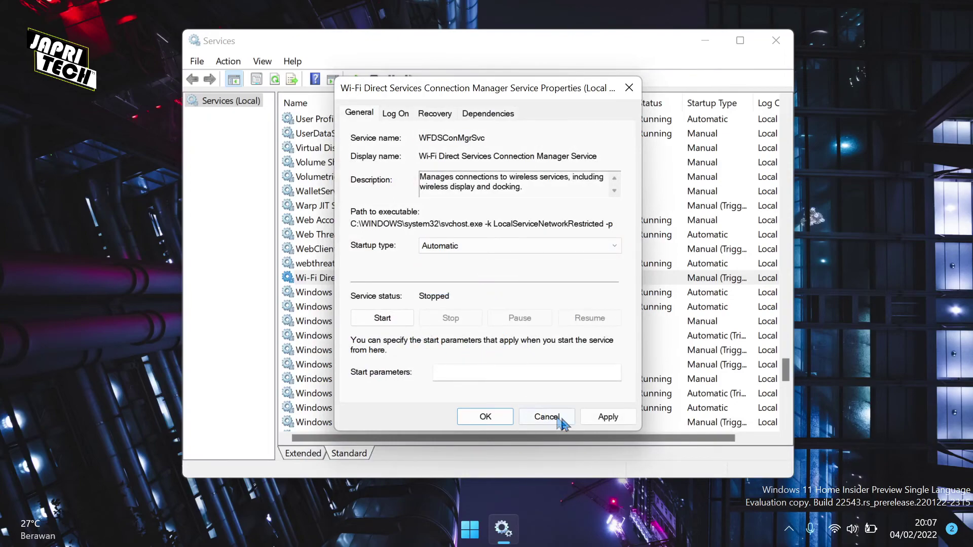
{"action": "left_click", "coordinate": [599, 419]}
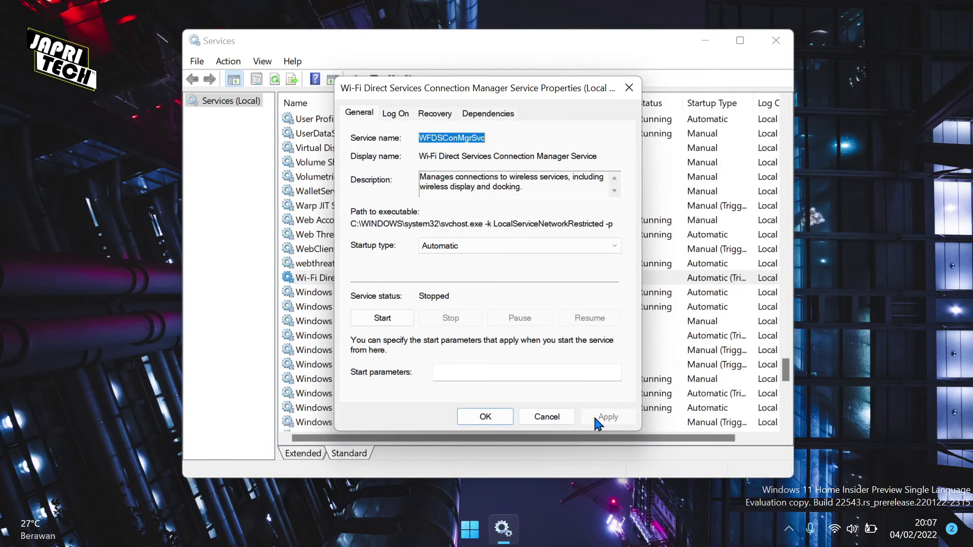
{"action": "left_click", "coordinate": [407, 319]}
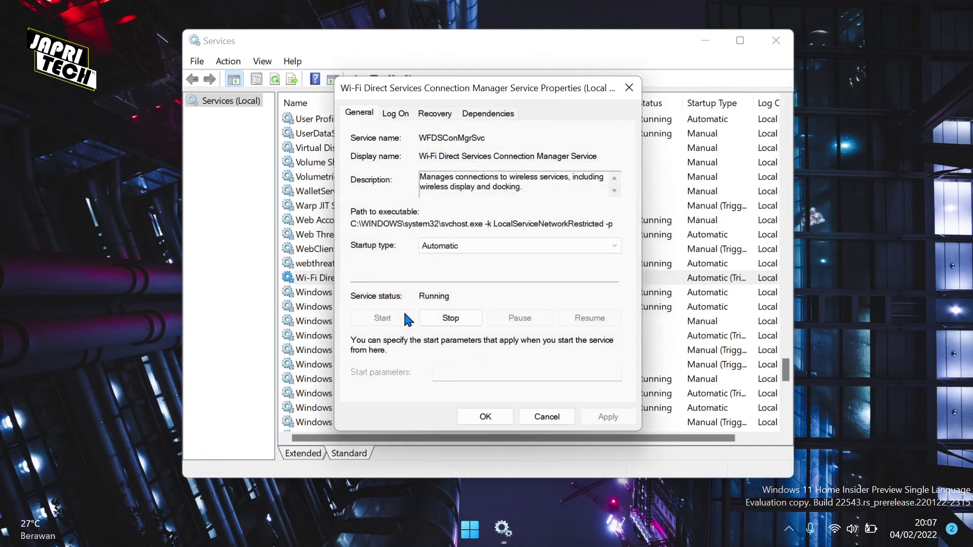
{"action": "left_click", "coordinate": [484, 416]}
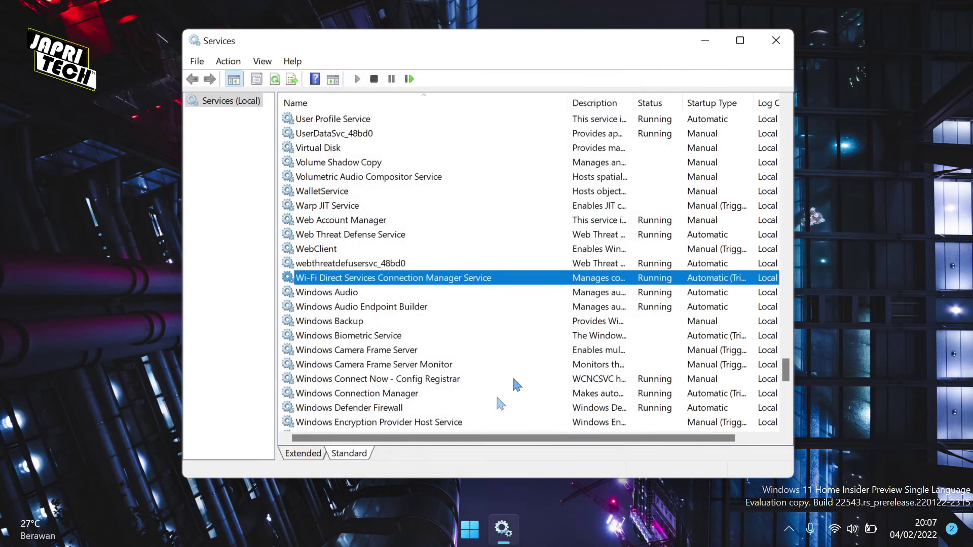
- Close the Services window and refresh the desktop
{"action": "left_click", "coordinate": [775, 40]}
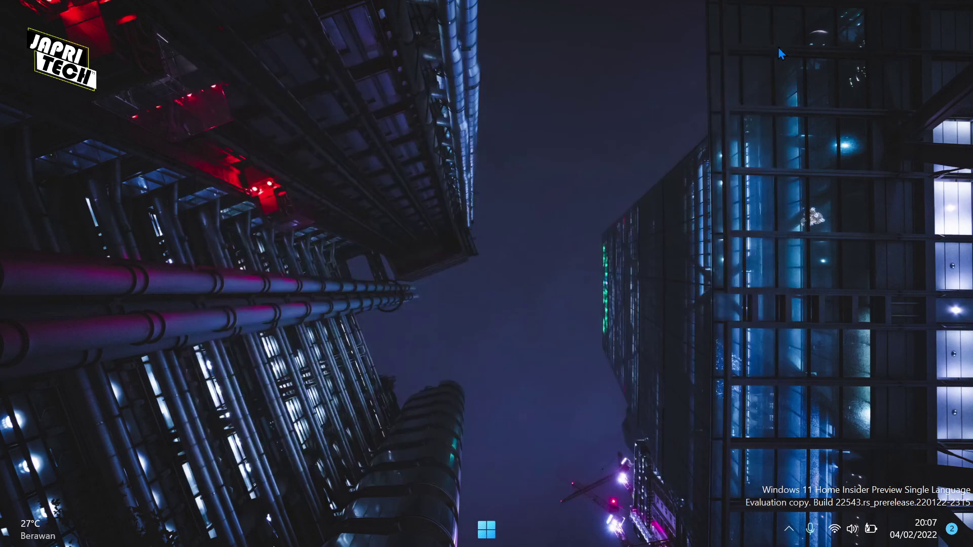
{"action": "right_click", "coordinate": [423, 175]}
{"action": "left_click", "coordinate": [476, 233]}
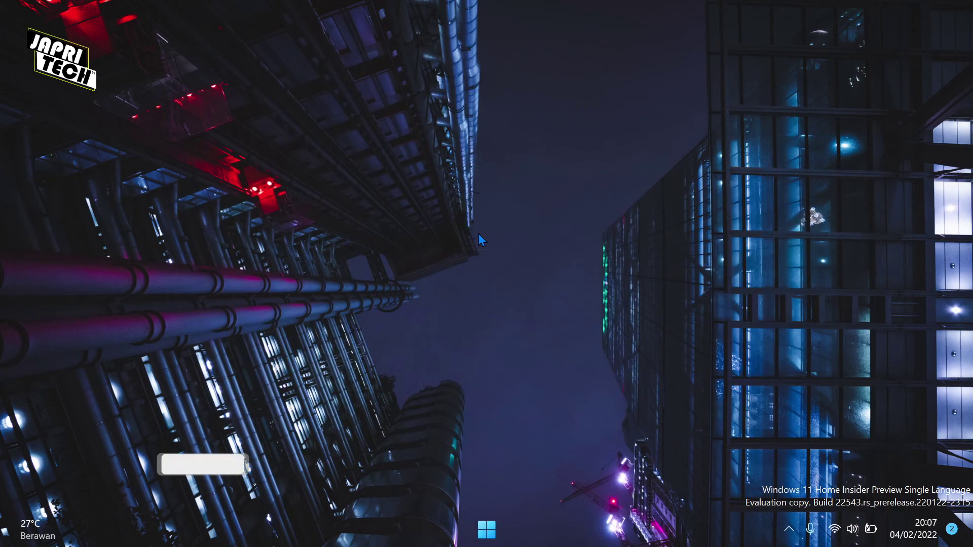